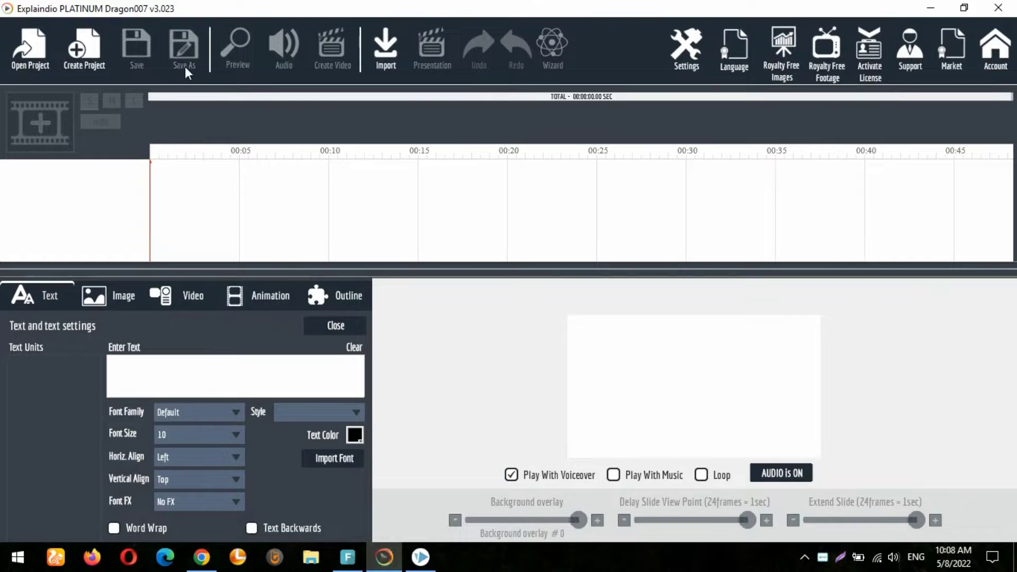
Create a new project named "How to fill colors to the drawing?".
click(95, 53)
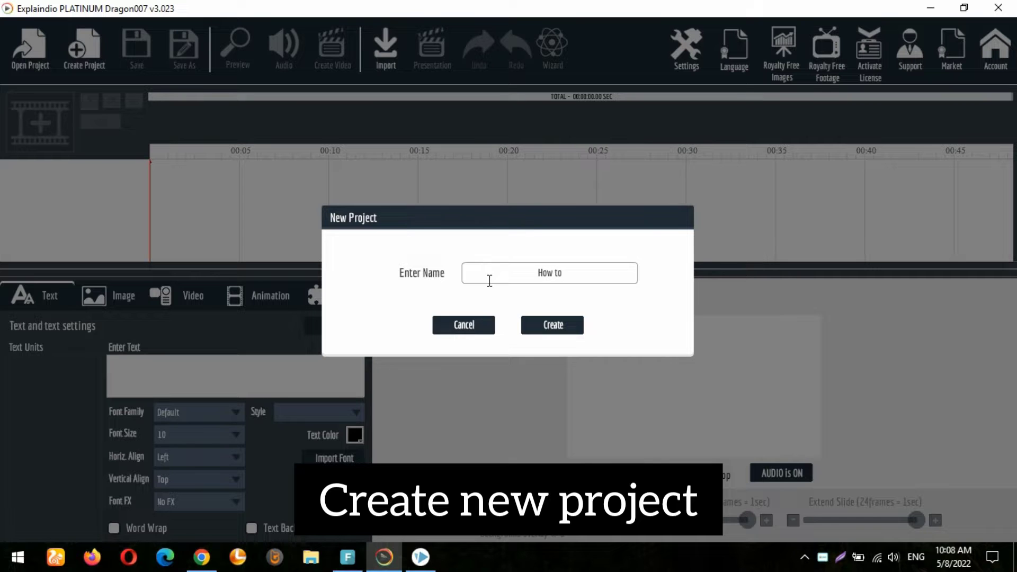
text(How to fill color)
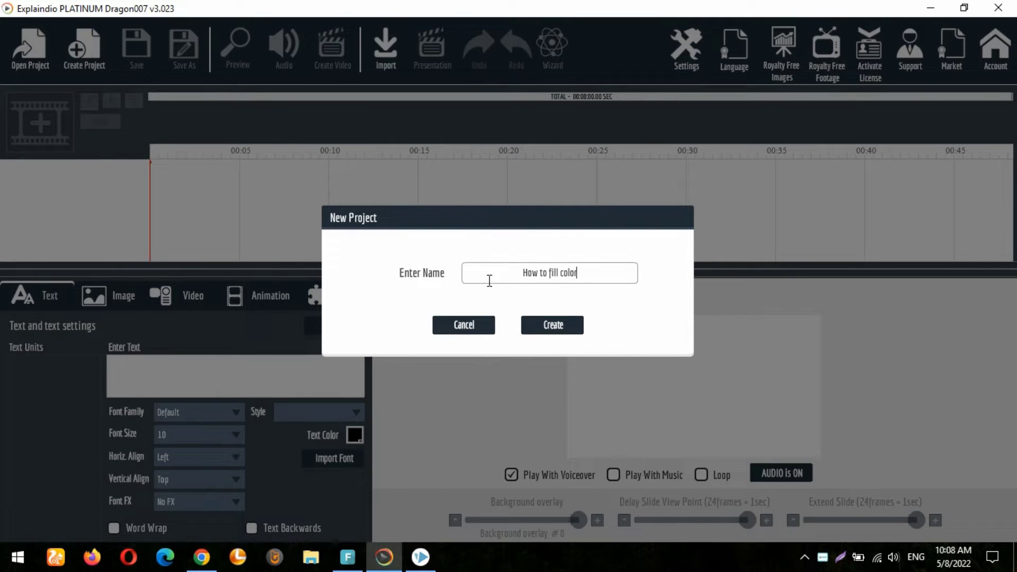
text(s to the srawing)
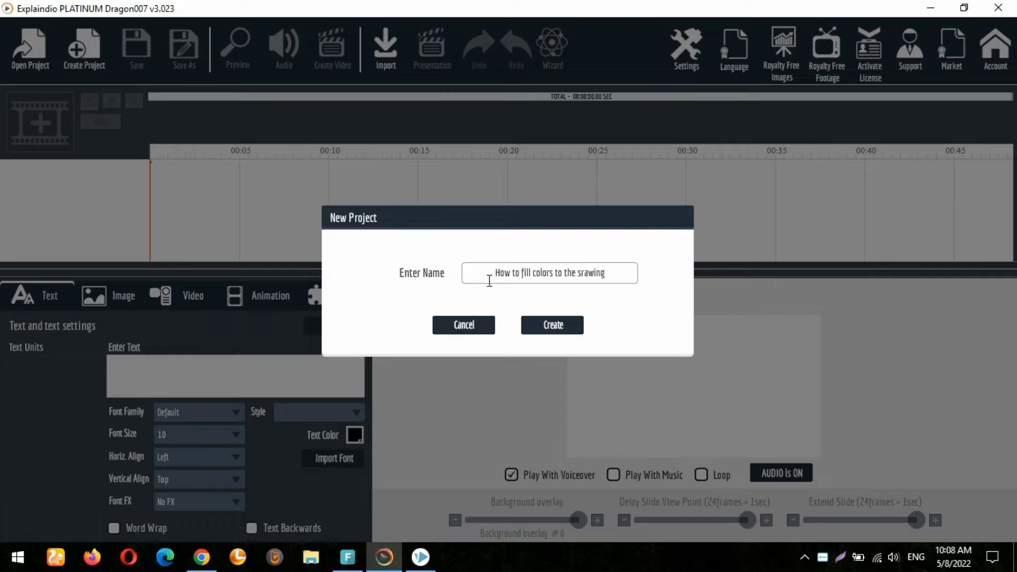
text(?)
click(579, 273)
key(BackSpace)
text(d)
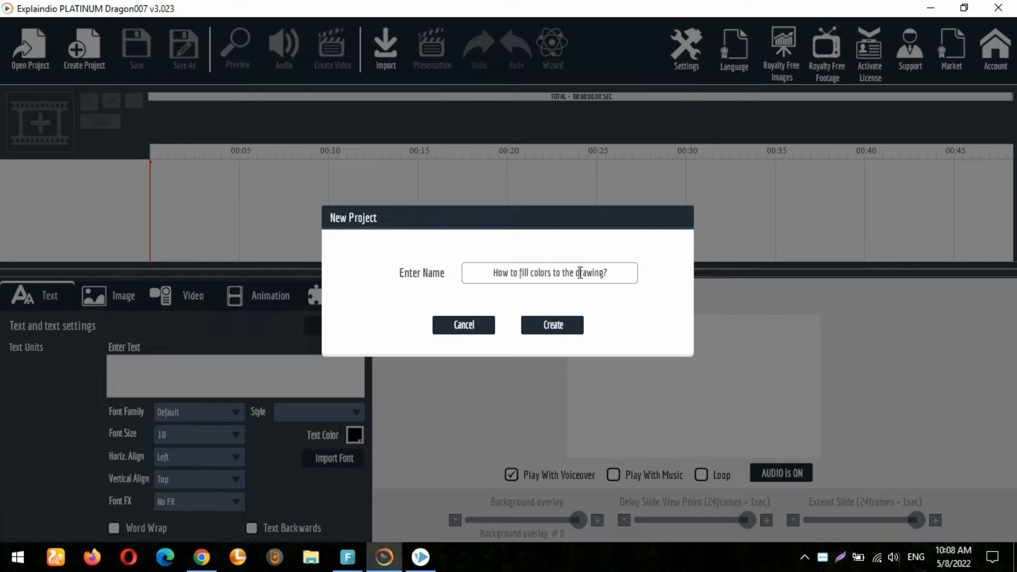
click(563, 325)
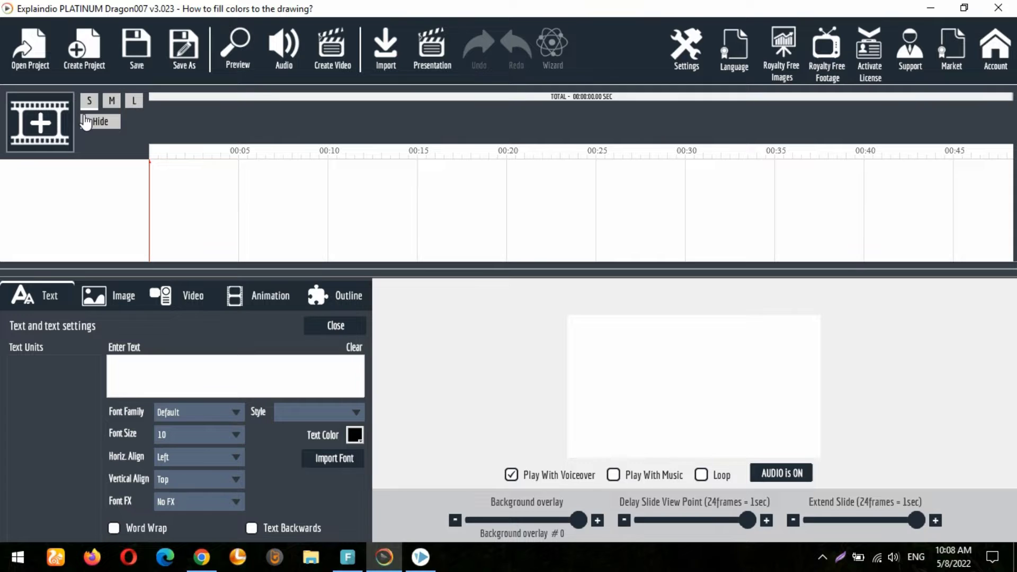
Add a new canvas scene to the project and enlarge the canvas area by shrinking the timeline.
click(46, 136)
click(390, 298)
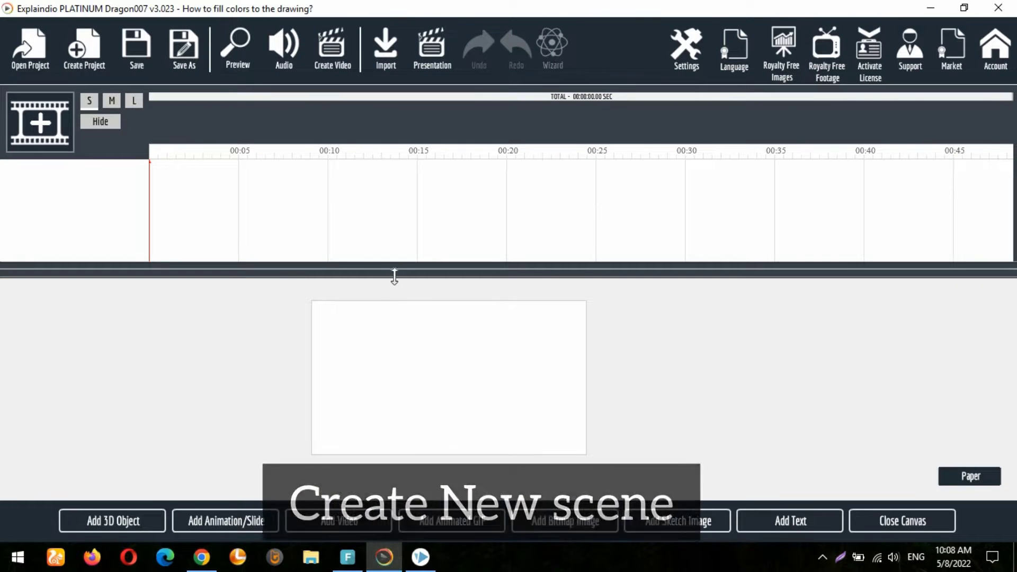
drag(392, 275, 402, 165)
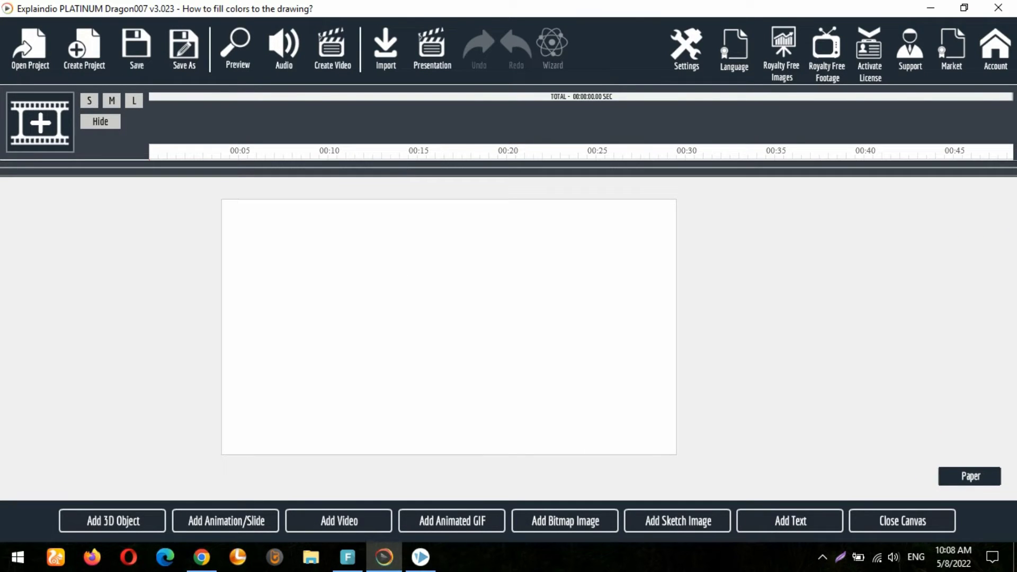
Add the uncolored giraffe drawing v1050-19 from local storage as a bitmap with Don't Sketch enabled, and scale it to full screen.
click(554, 524)
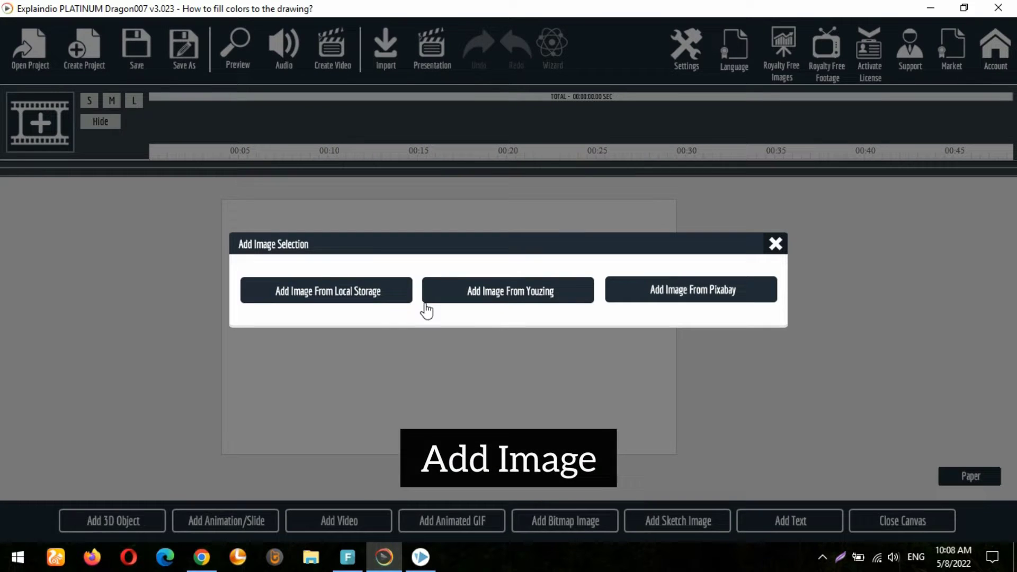
click(373, 293)
click(493, 297)
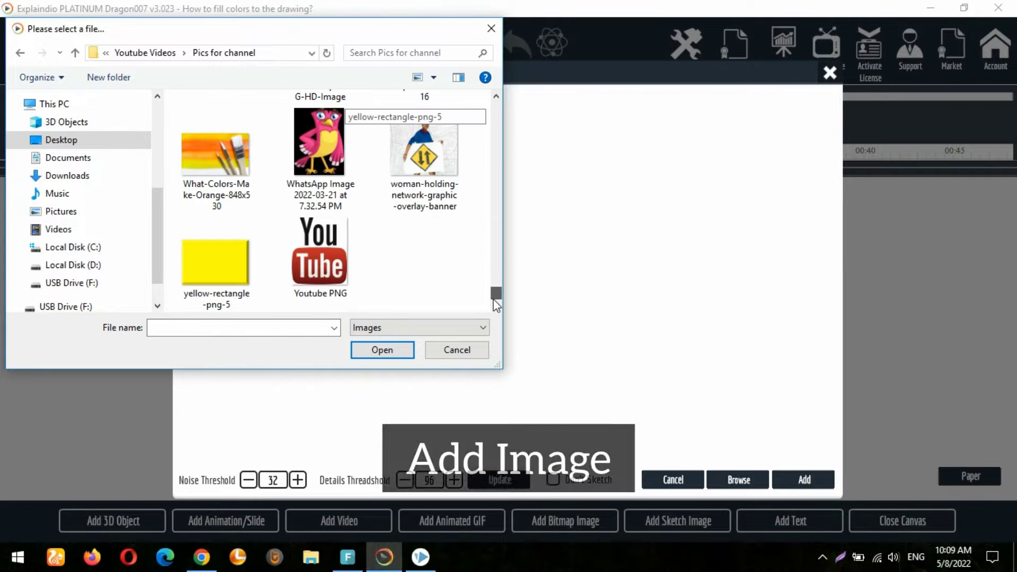
drag(493, 298, 493, 275)
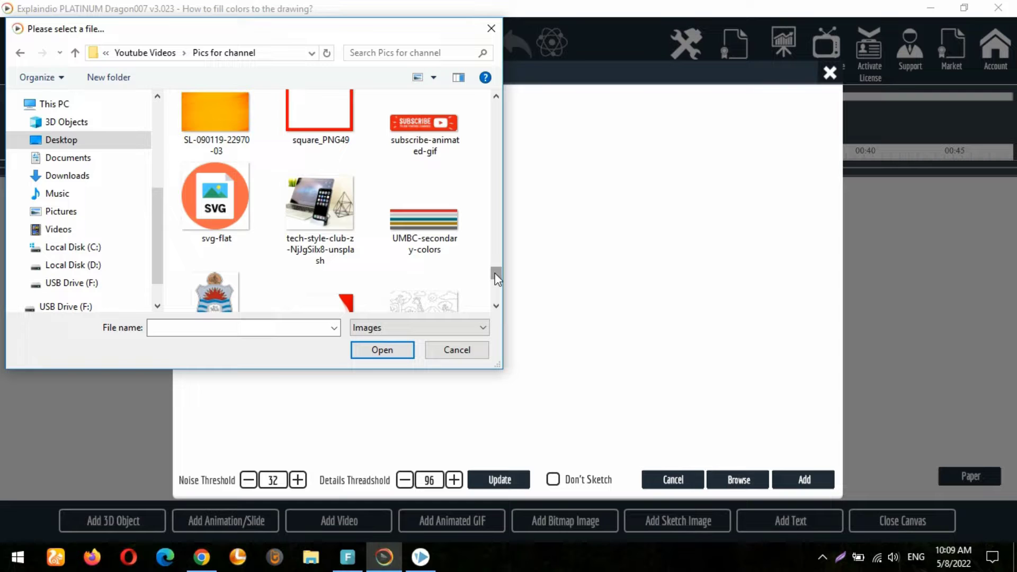
click(439, 298)
click(384, 350)
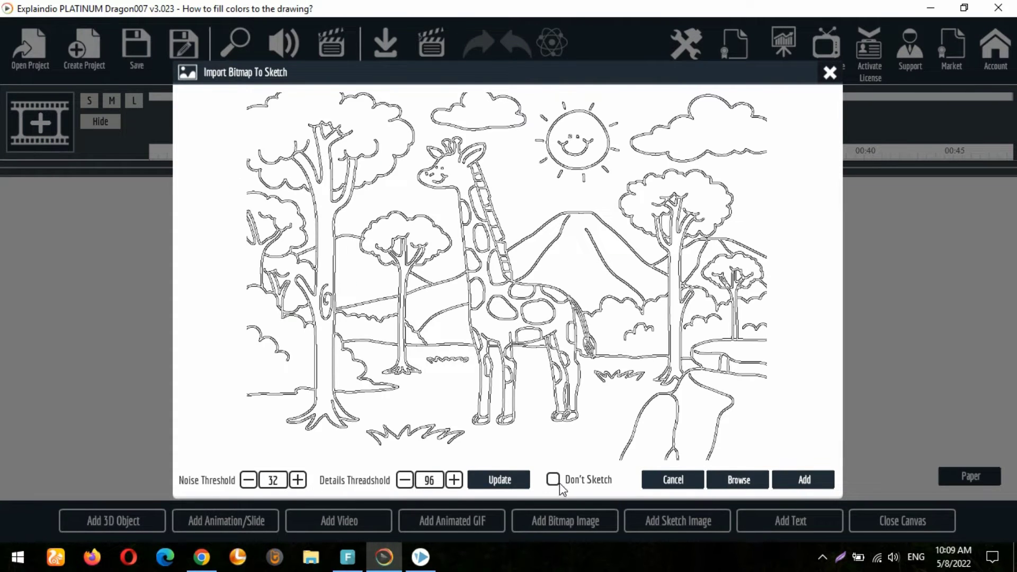
click(558, 484)
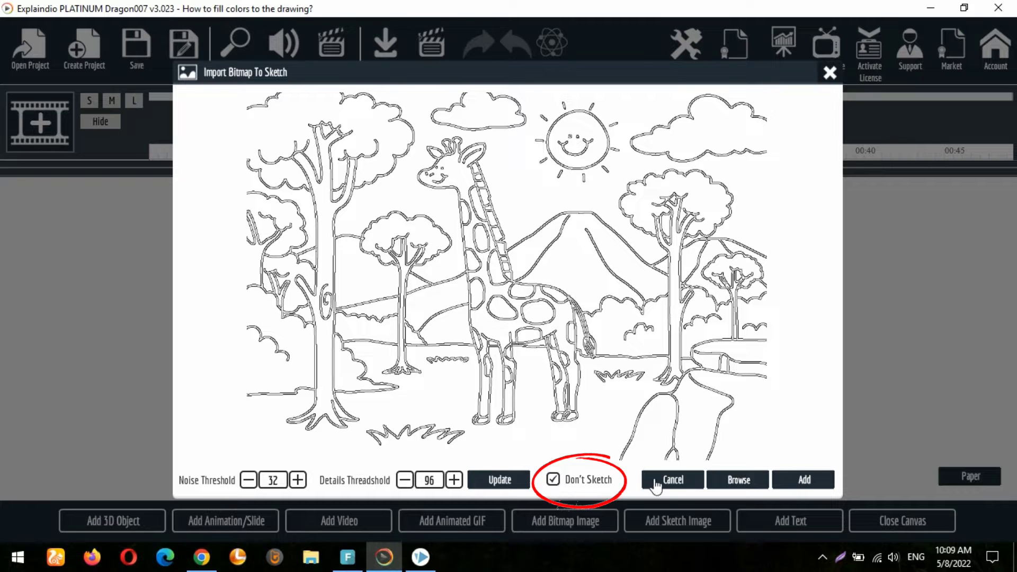
click(790, 481)
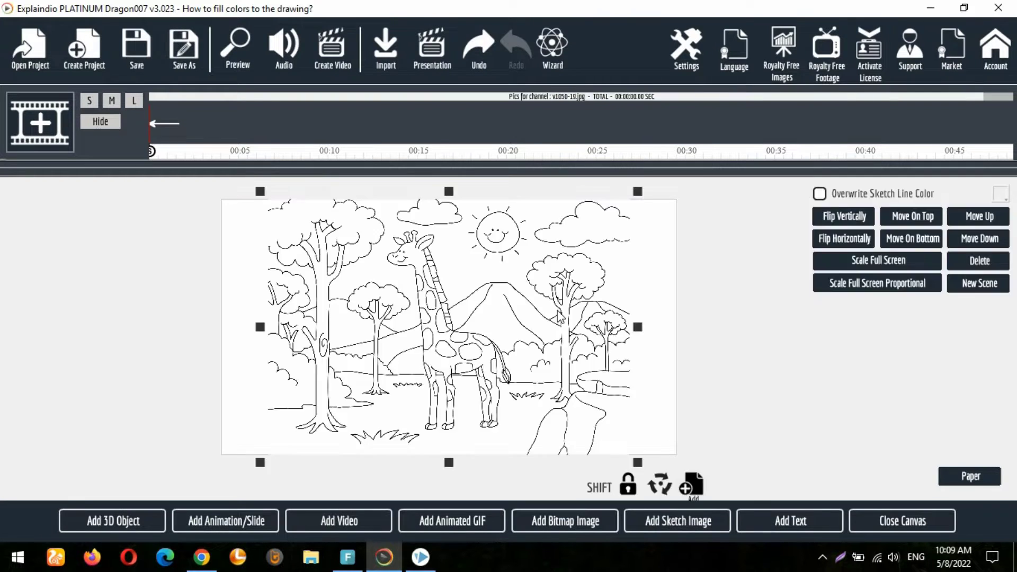
drag(560, 318, 546, 322)
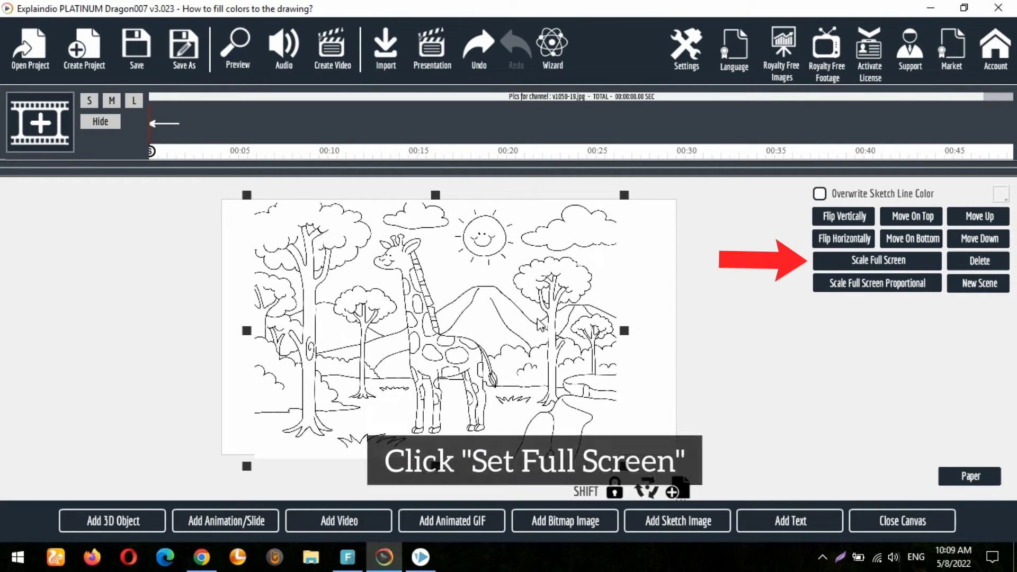
click(907, 262)
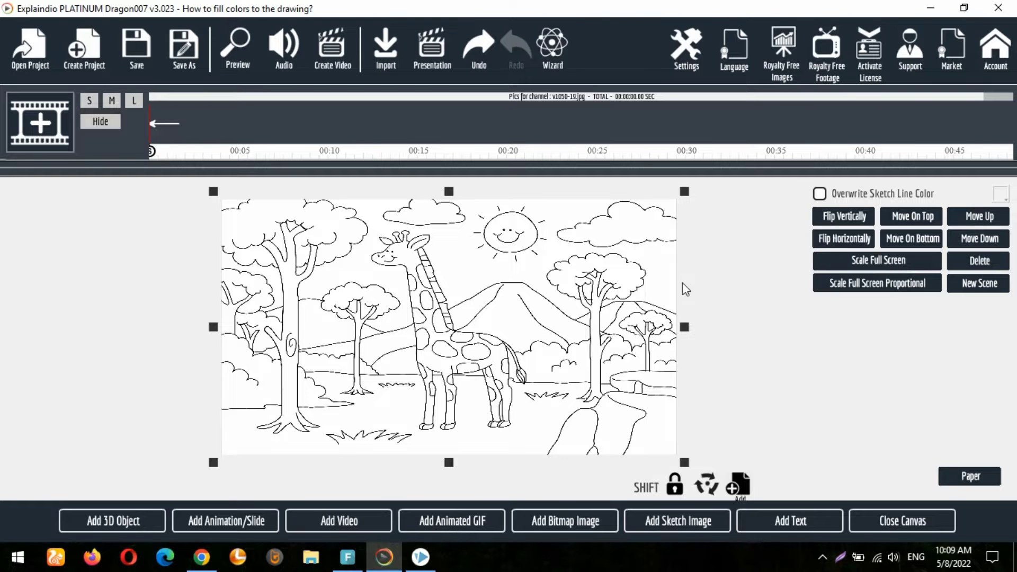
Add the colored giraffe picture v1050-19b from local storage as a bitmap image and scale it to full screen.
click(543, 525)
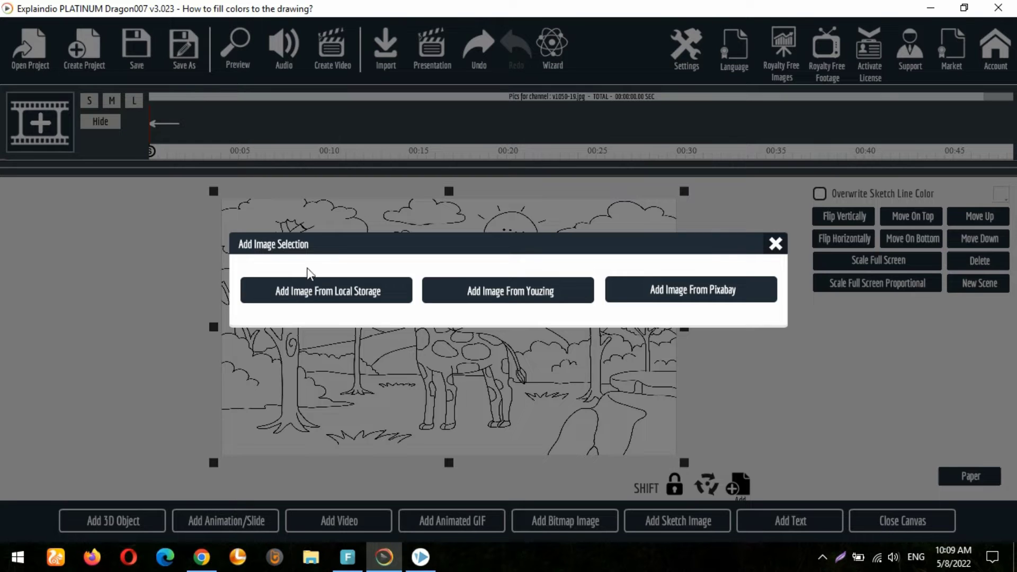
click(313, 287)
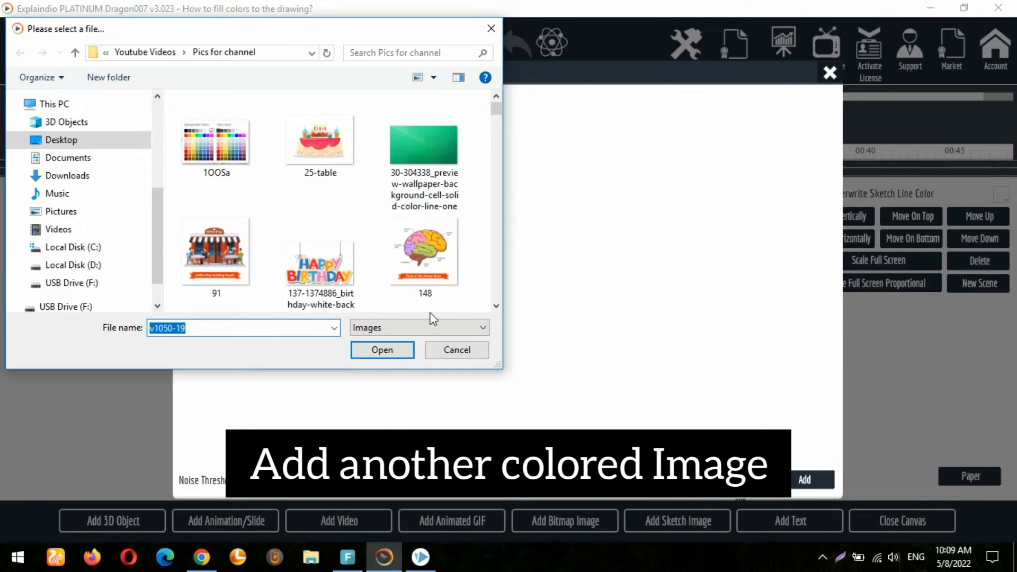
drag(491, 111, 496, 293)
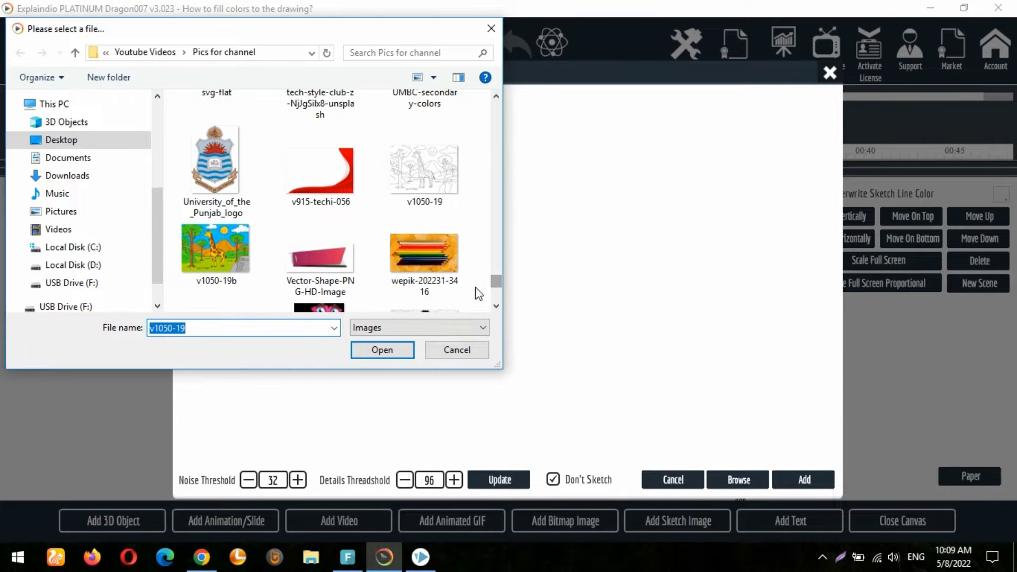
click(227, 280)
click(365, 350)
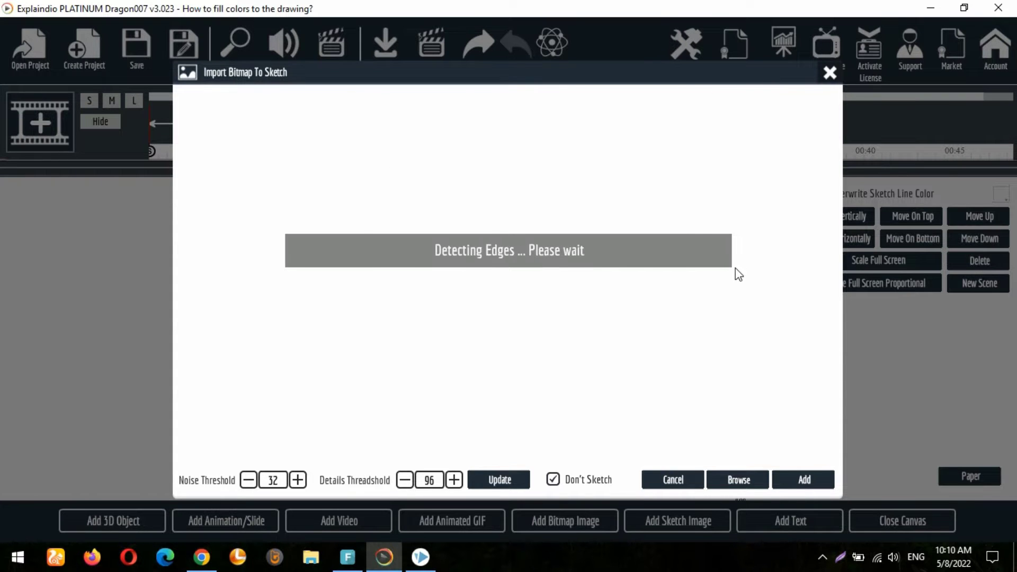
click(788, 477)
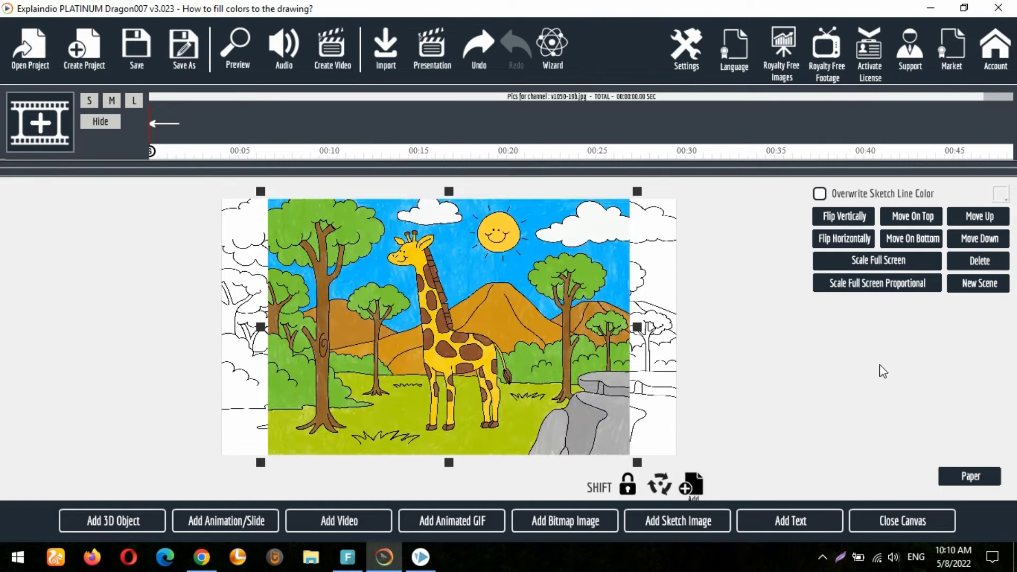
click(869, 269)
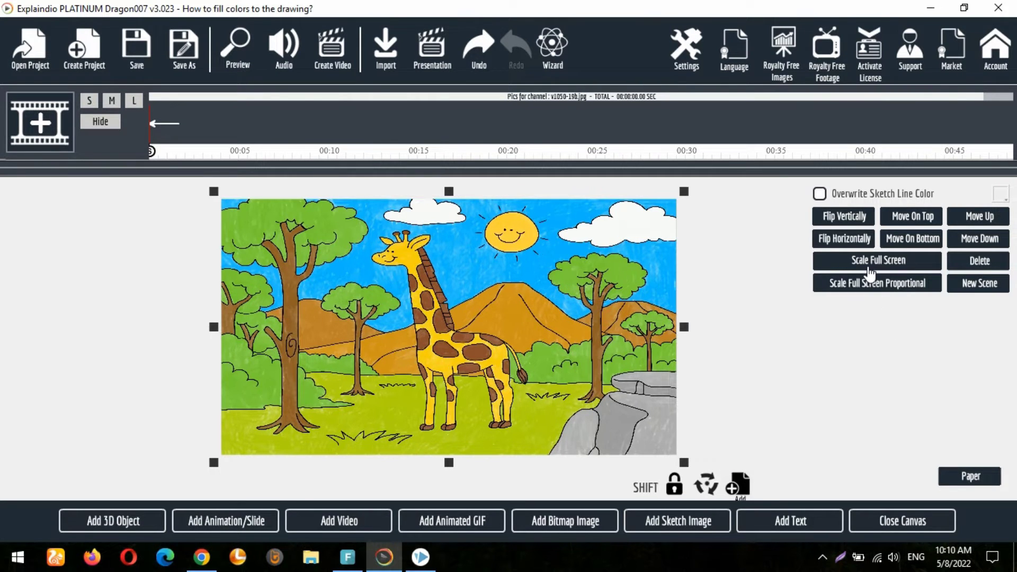
Close the canvas and preview the scene with both images before any effect is applied.
click(870, 530)
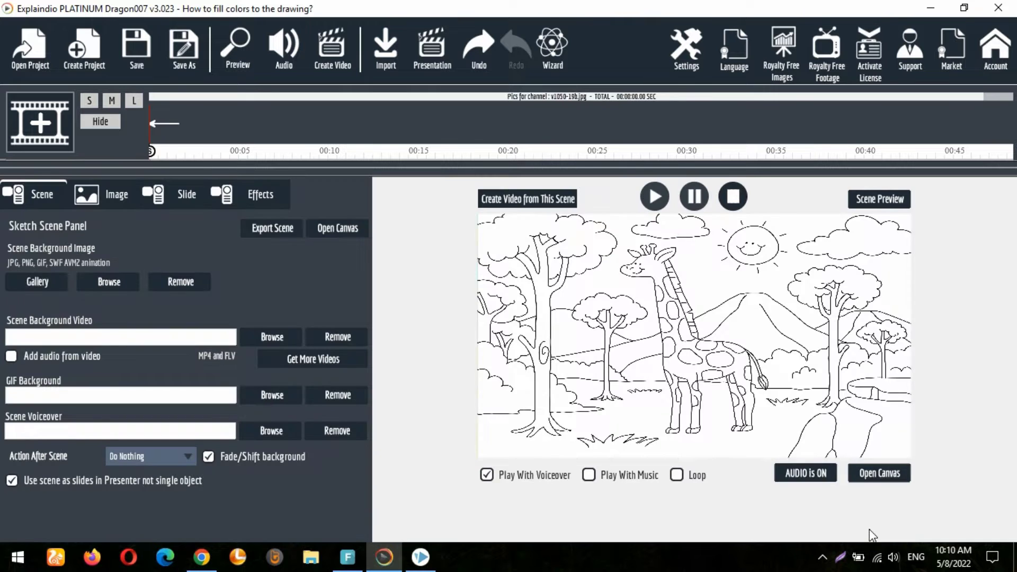
click(862, 202)
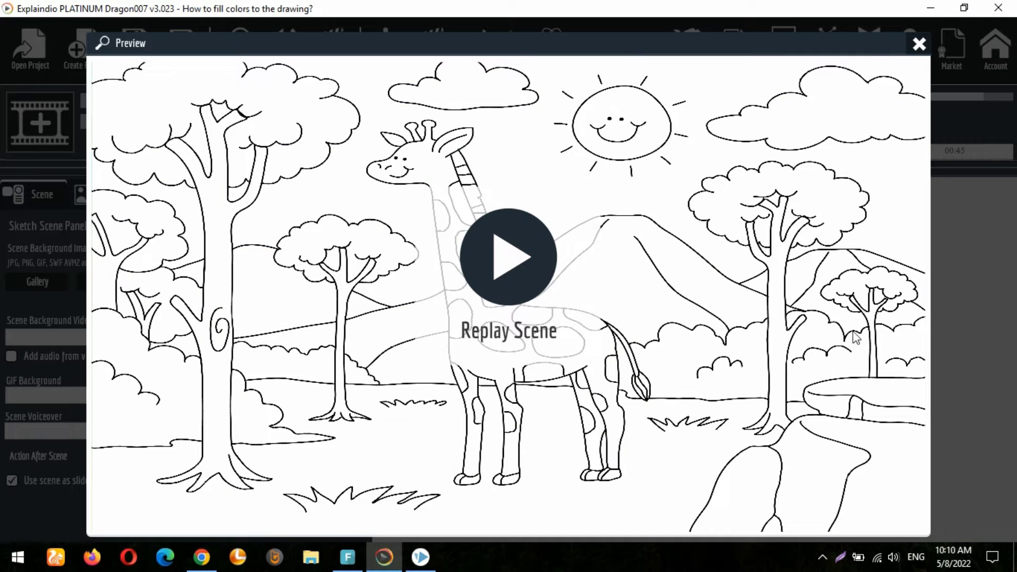
click(918, 45)
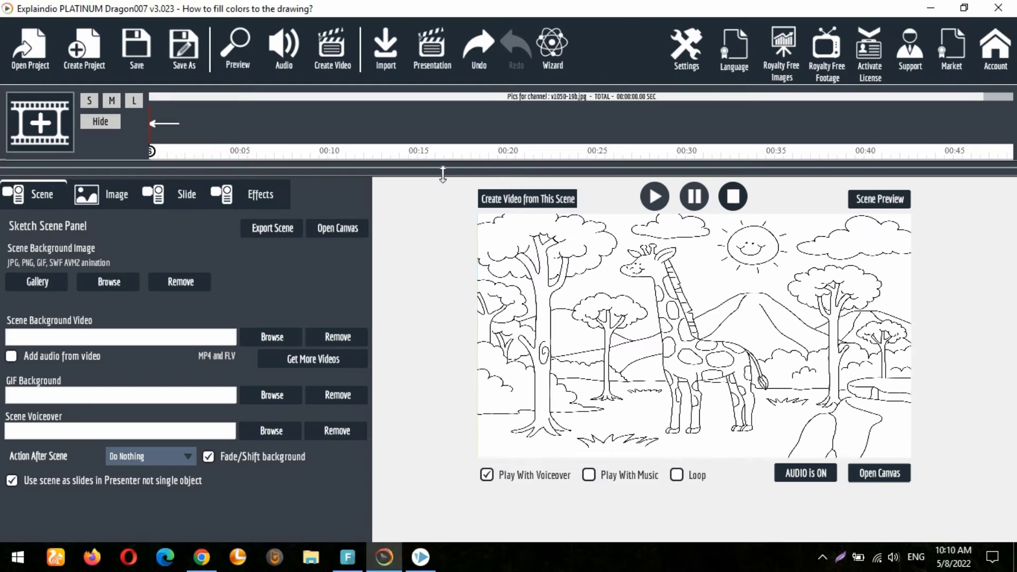
Expand the timeline to show the image layers, and move the colored image v1050-19b on top of v1050-19.
click(396, 175)
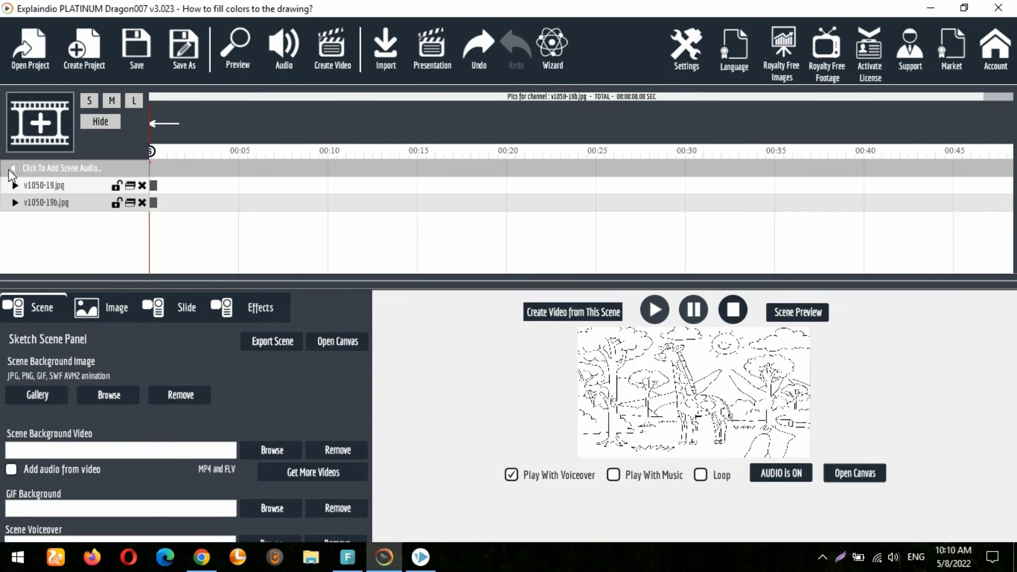
click(37, 187)
click(47, 204)
click(864, 474)
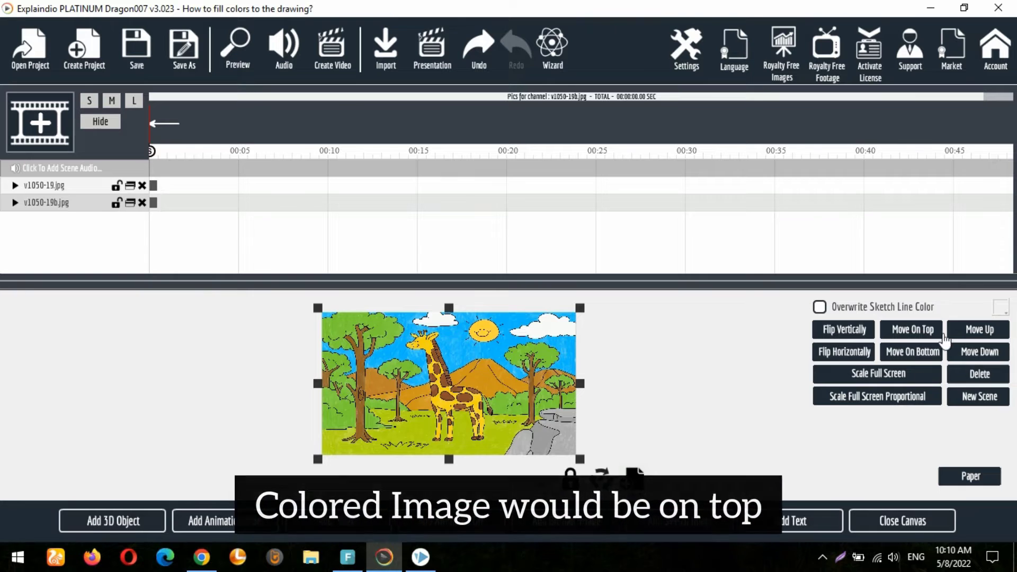
click(917, 334)
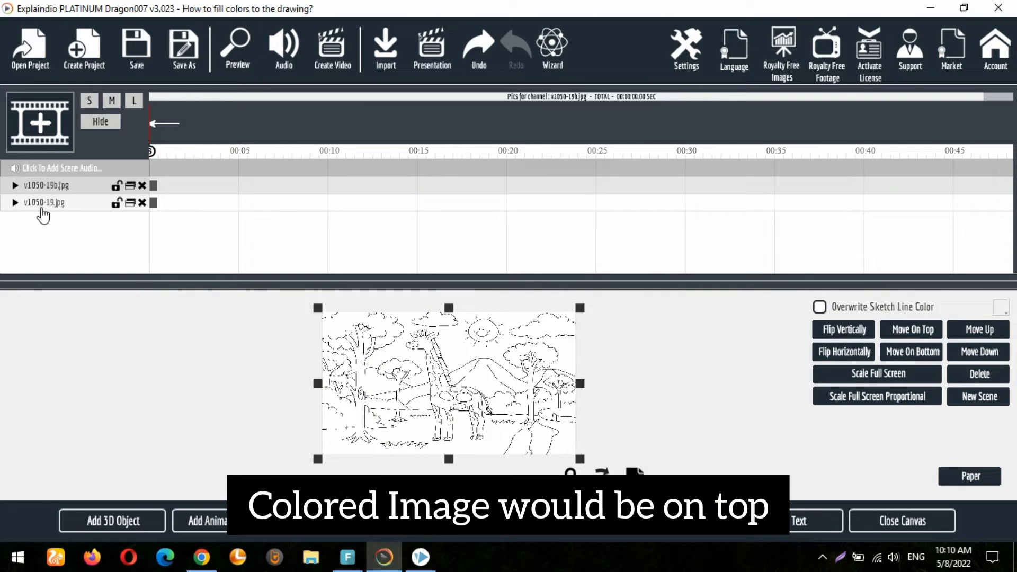
click(41, 207)
click(46, 189)
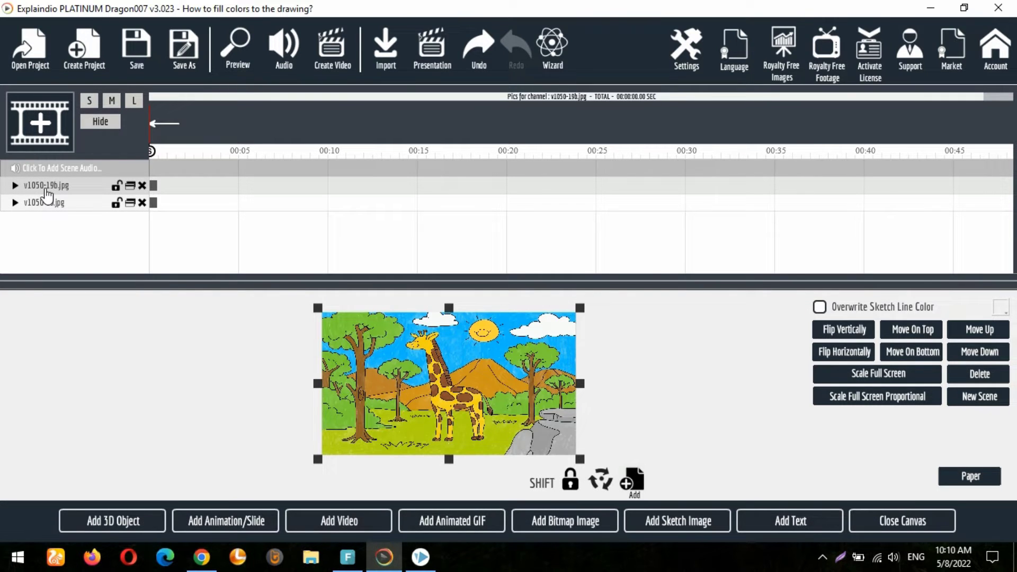
Add the Sketch By Hand effect to the colored image v1050-19b.
click(15, 186)
click(26, 201)
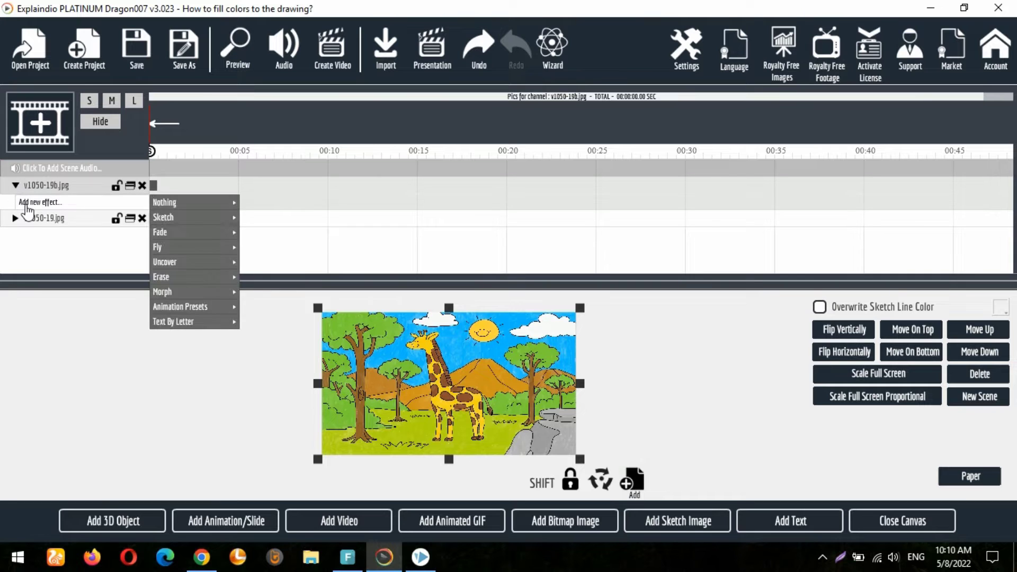
mouse_move(196, 269)
mouse_move(202, 234)
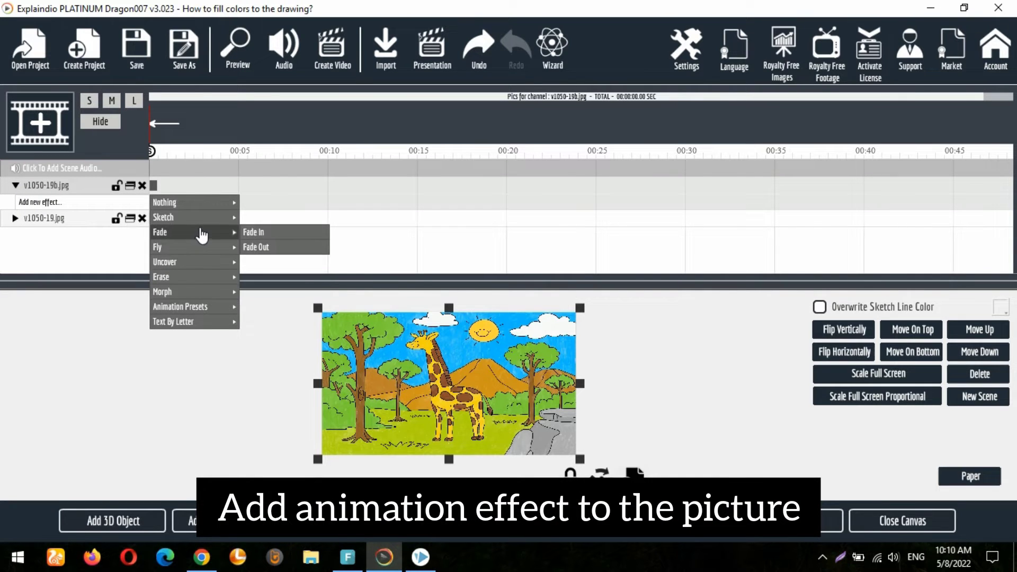
mouse_move(201, 217)
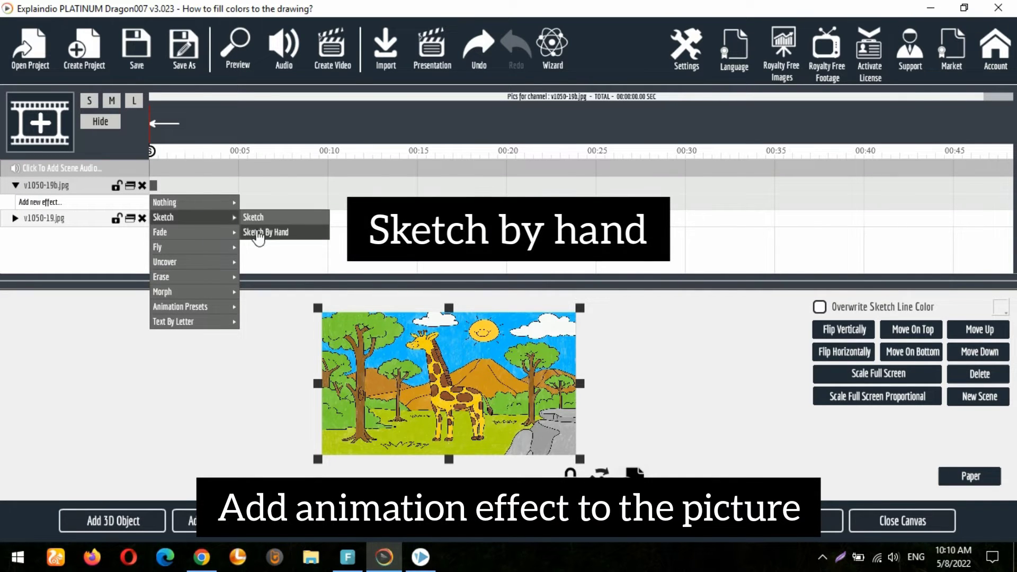
click(257, 233)
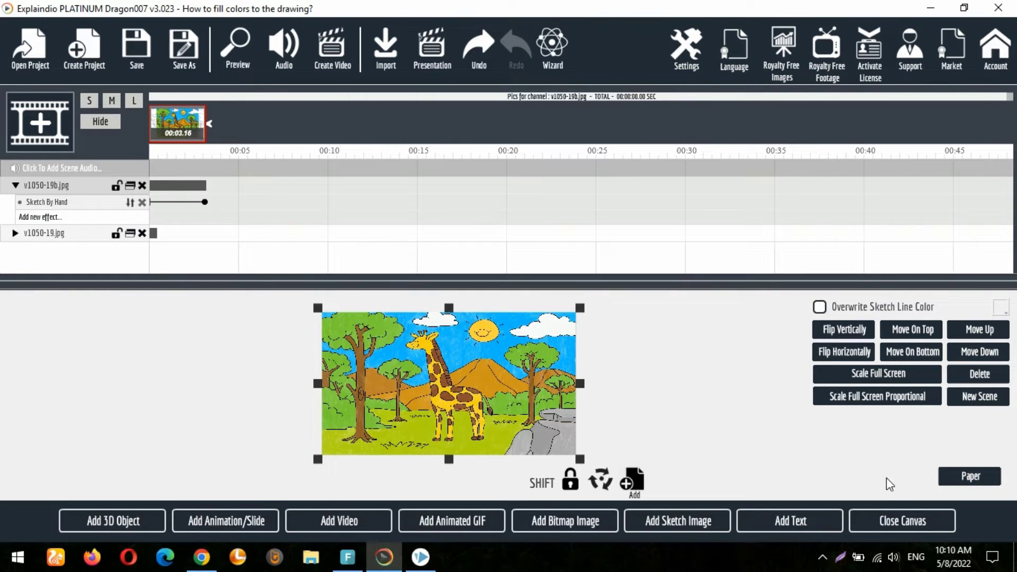
Close the canvas and play the scene preview to check the hand-sketched coloring animation.
click(862, 522)
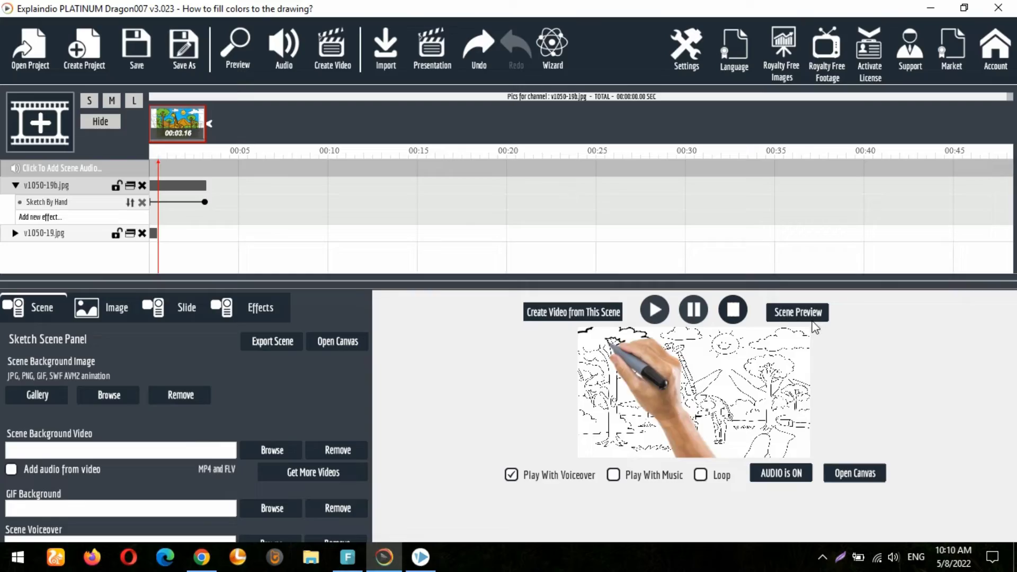
click(774, 313)
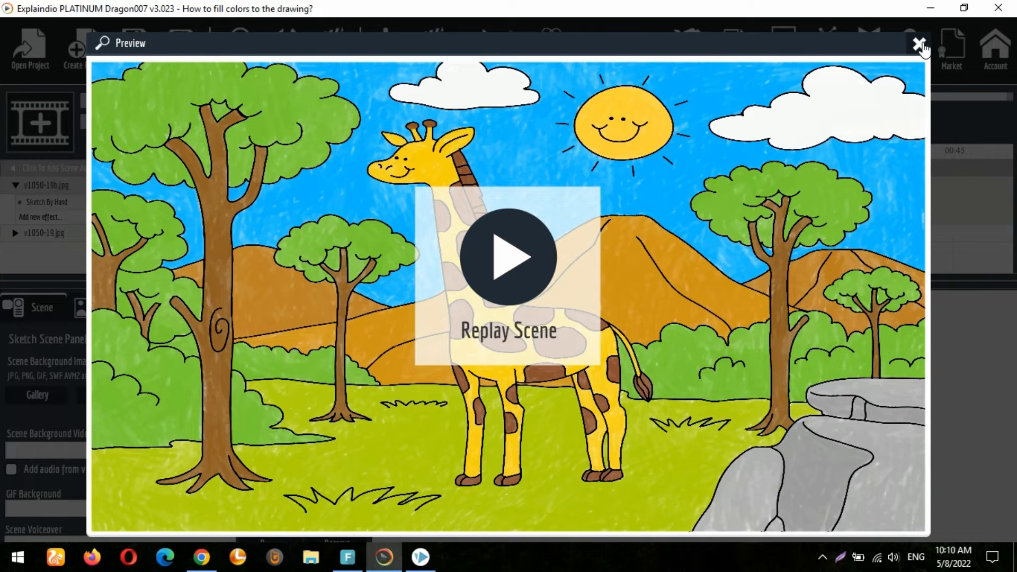
click(919, 44)
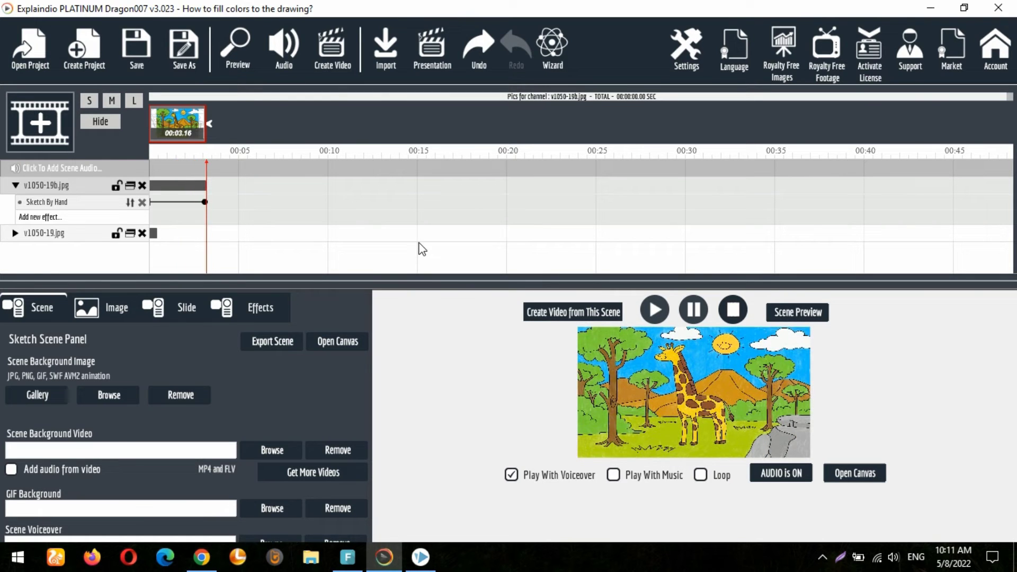
Preview the whole project to check the hand-sketched coloring of the giraffe.
click(233, 50)
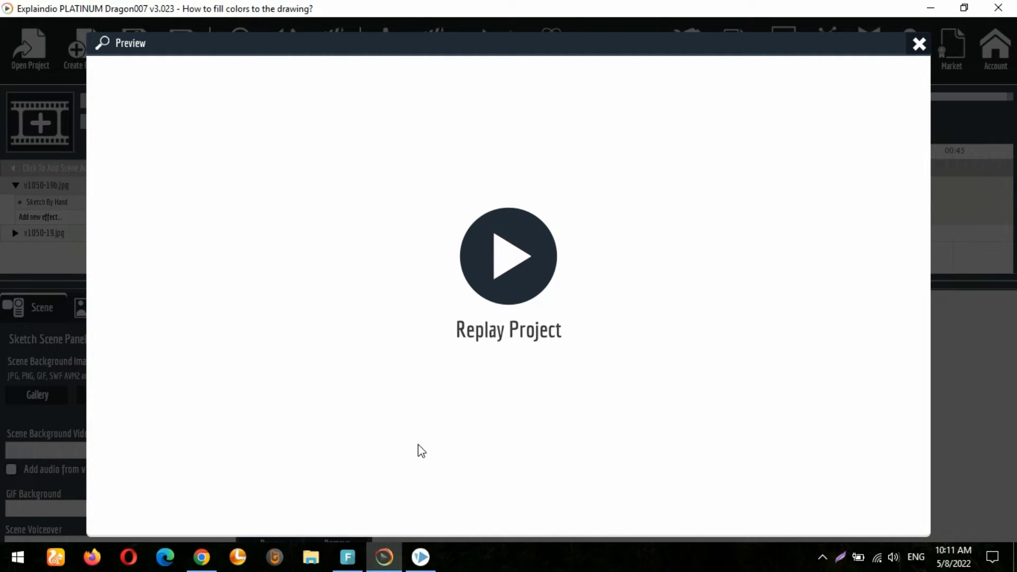
Switch to VideoScribe, add the uncolored giraffe drawing from the recent images, and enlarge it to fill the canvas.
click(424, 557)
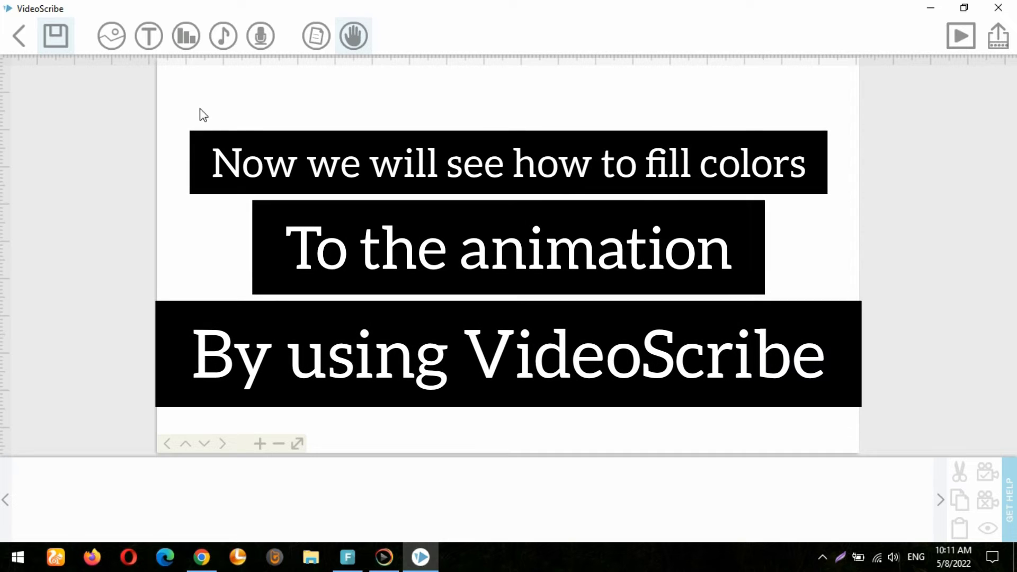
click(112, 36)
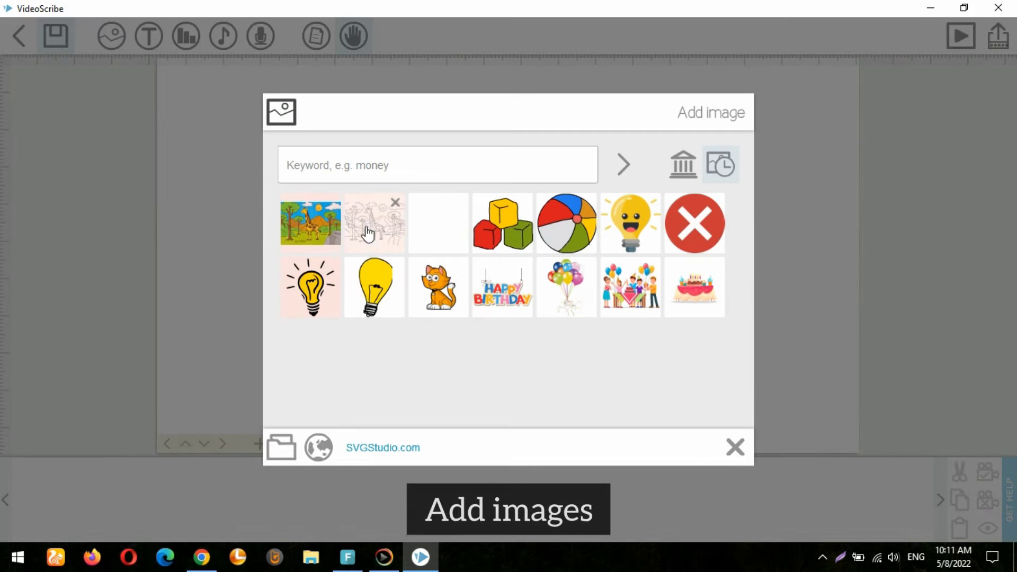
click(369, 236)
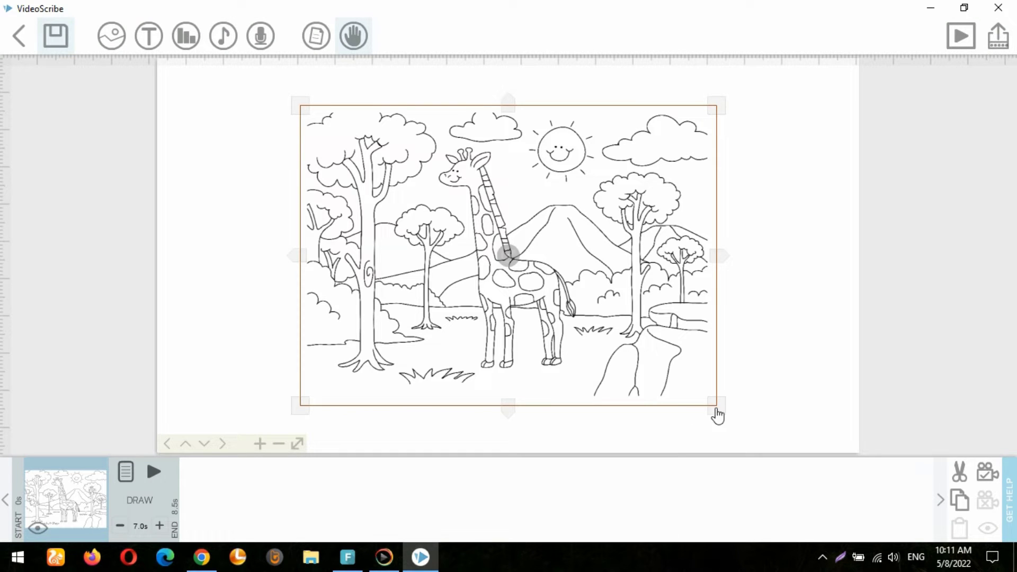
drag(718, 410, 832, 507)
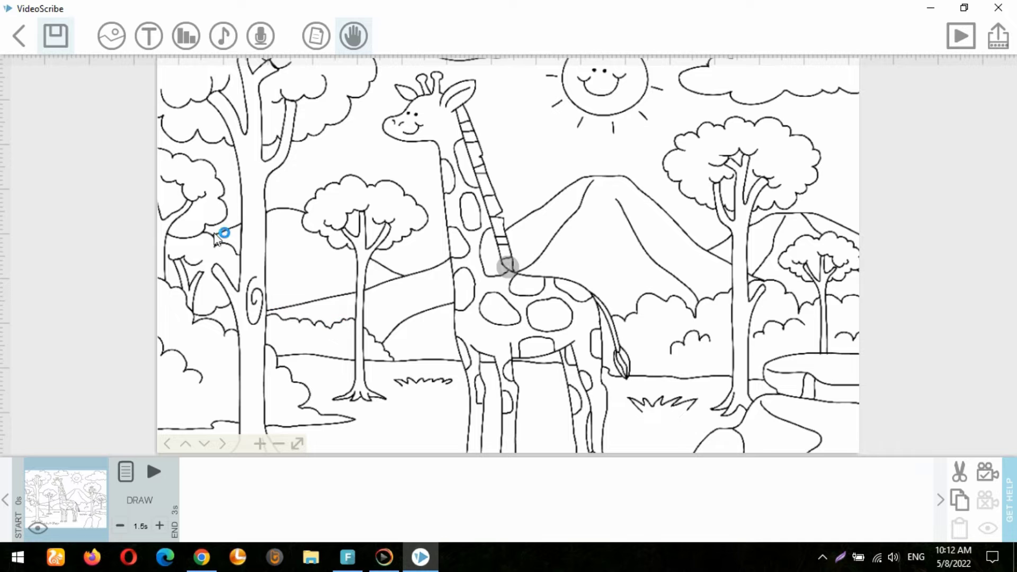
Add the colored giraffe image and enlarge it to cover the uncolored drawing.
click(111, 35)
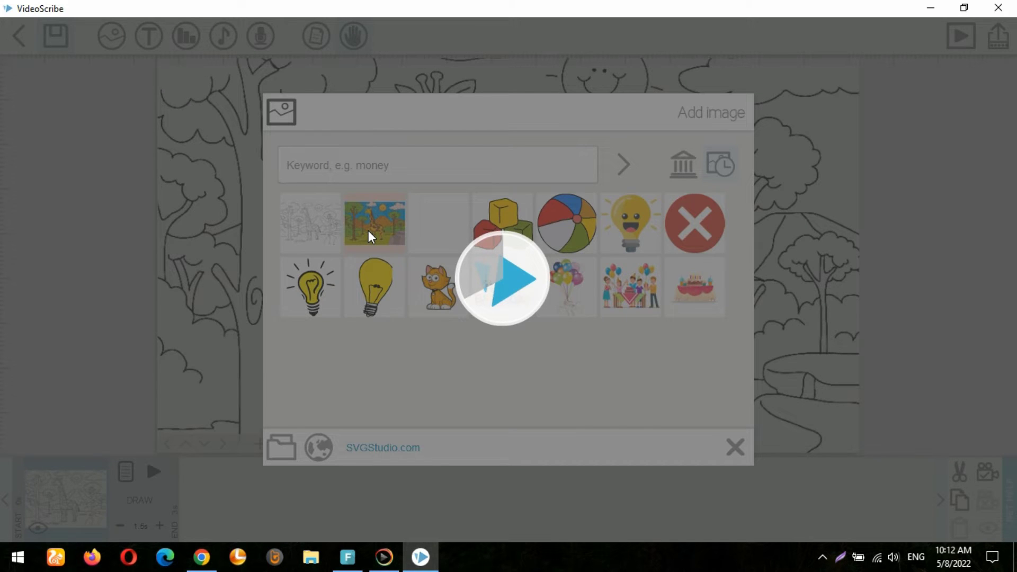
click(368, 231)
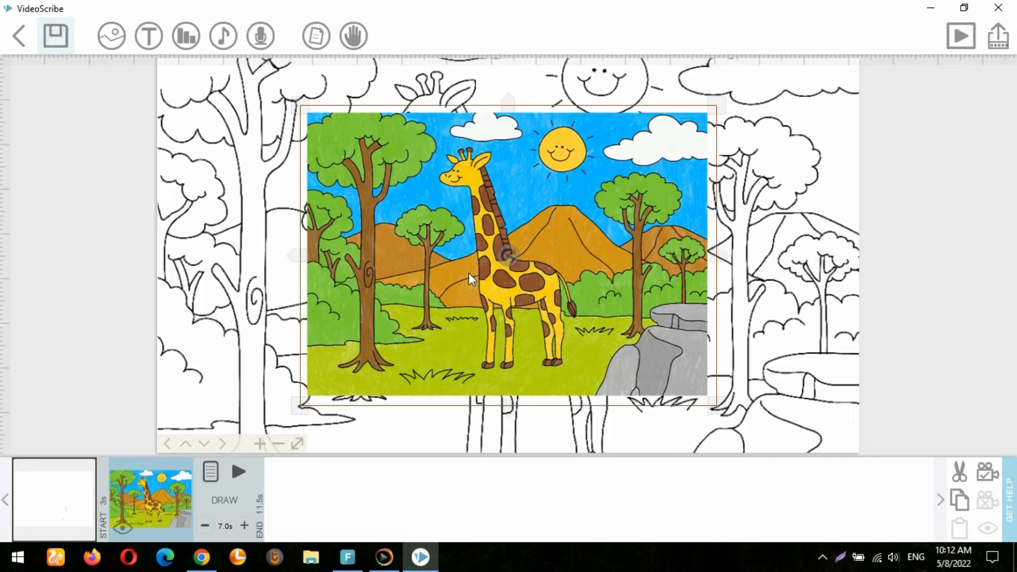
drag(714, 408, 955, 536)
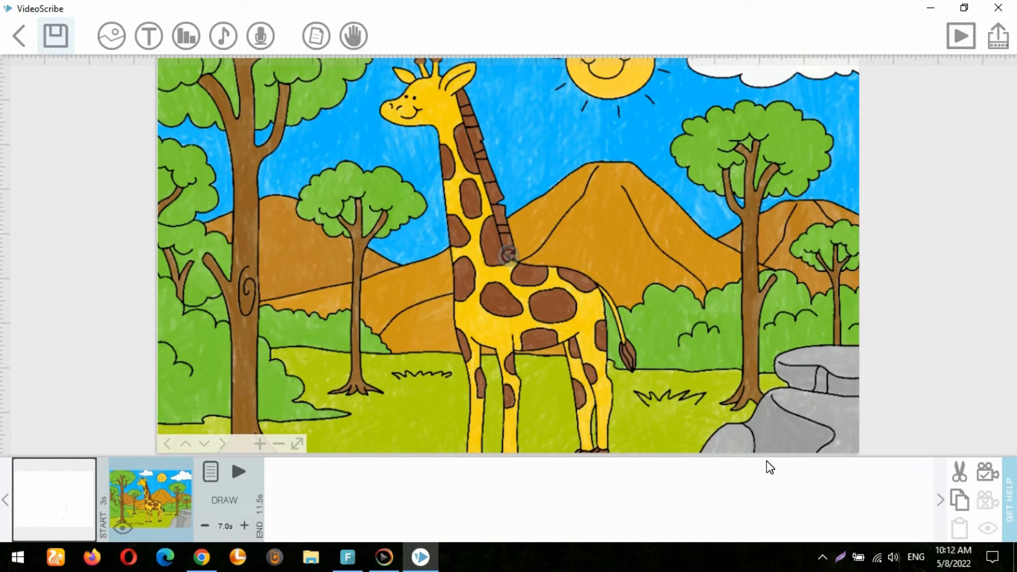
Set the uncolored drawing's animate time to 0.0 s and its transition time to 0.5 s.
click(50, 504)
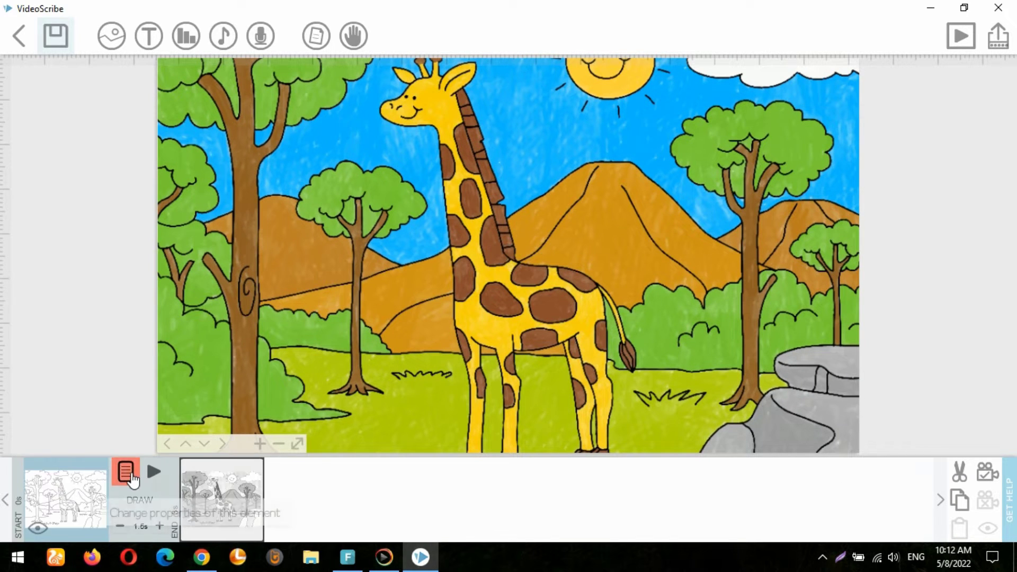
click(125, 471)
click(366, 370)
click(366, 372)
click(366, 372)
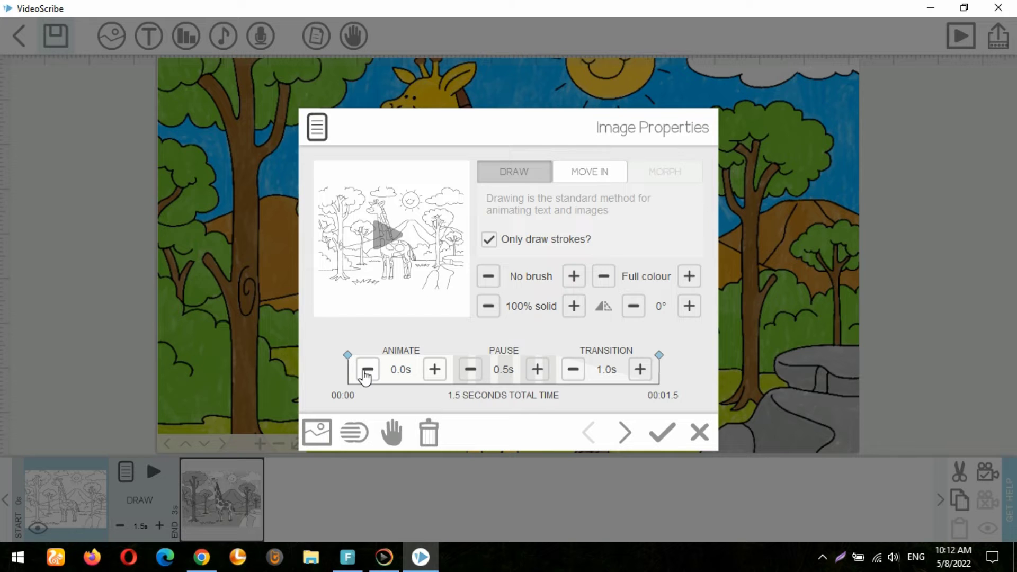
click(573, 370)
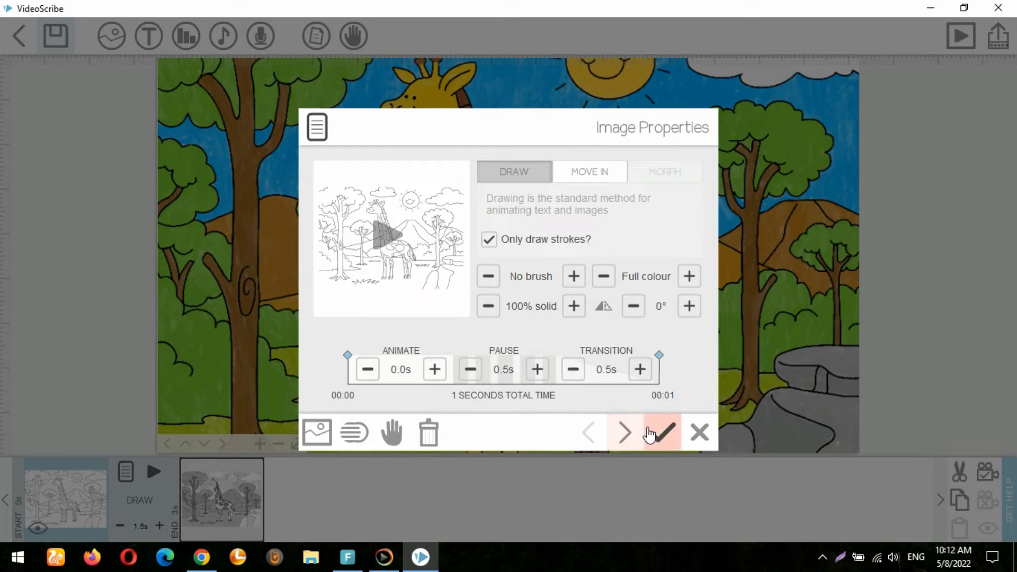
Choose the no-hand option for the uncolored drawing and apply its image properties.
click(392, 431)
click(520, 185)
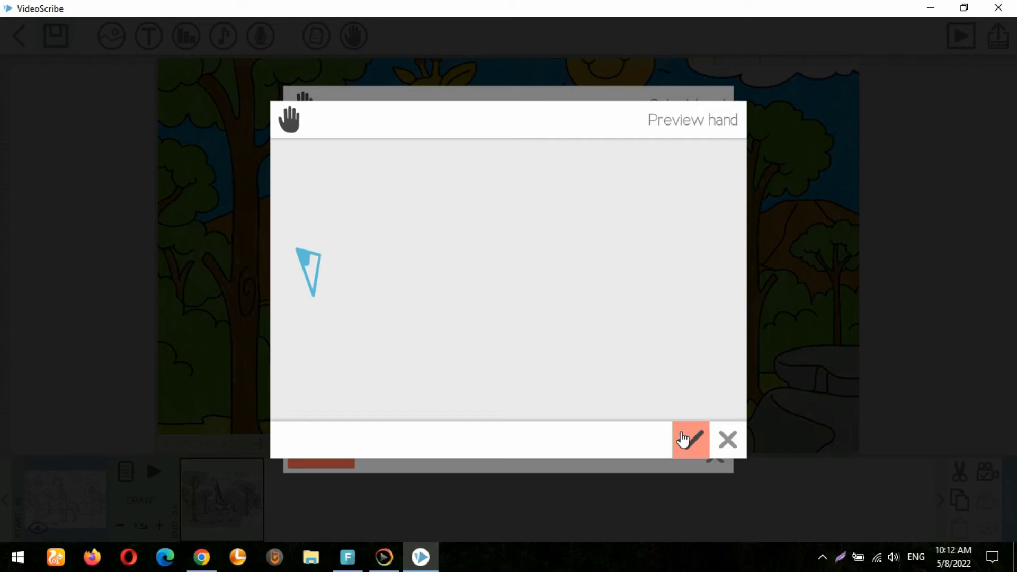
click(688, 438)
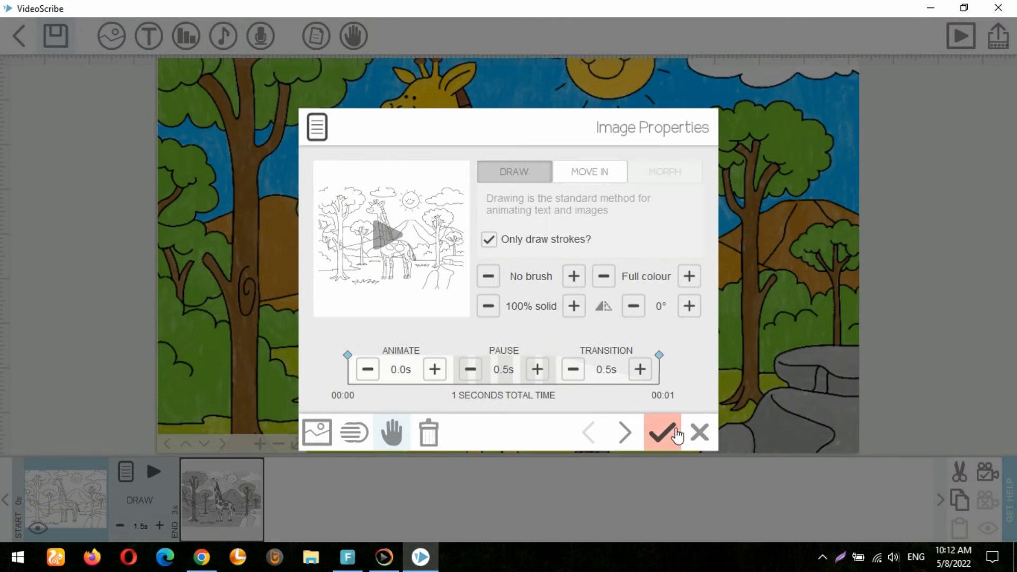
click(669, 434)
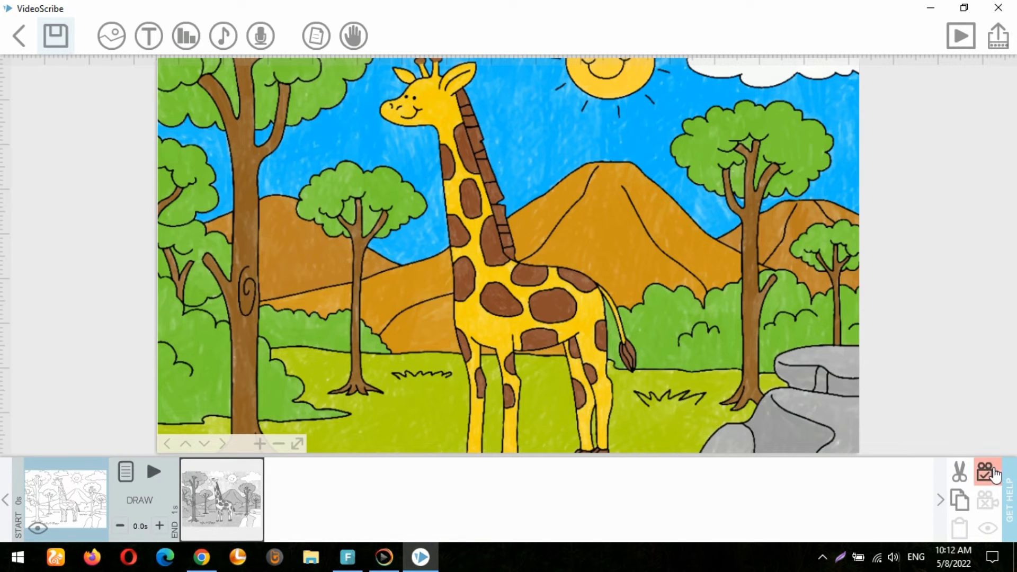
Assign the hand holding a thin paintbrush to the colored giraffe image and increase its animate time.
click(222, 498)
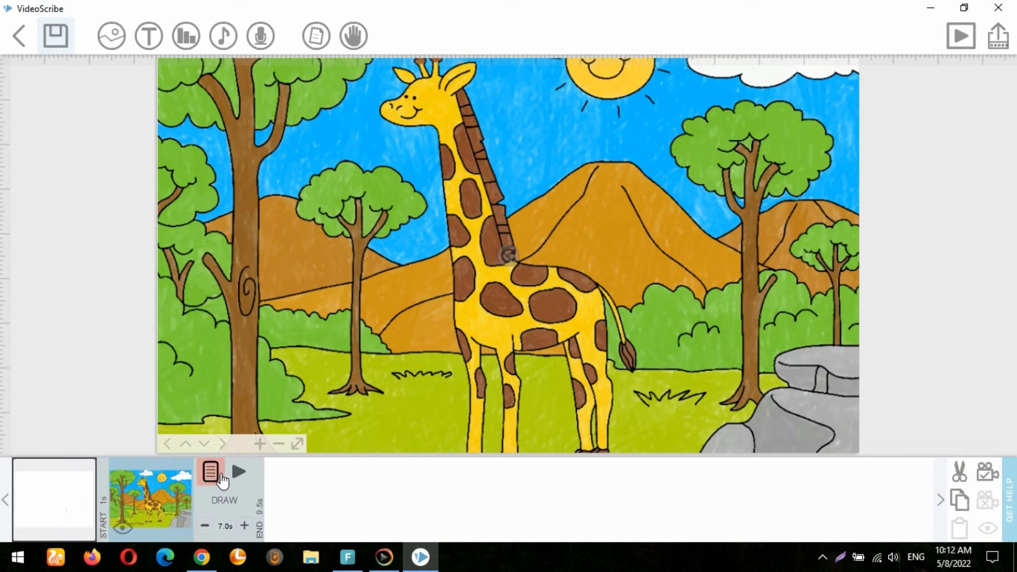
click(210, 472)
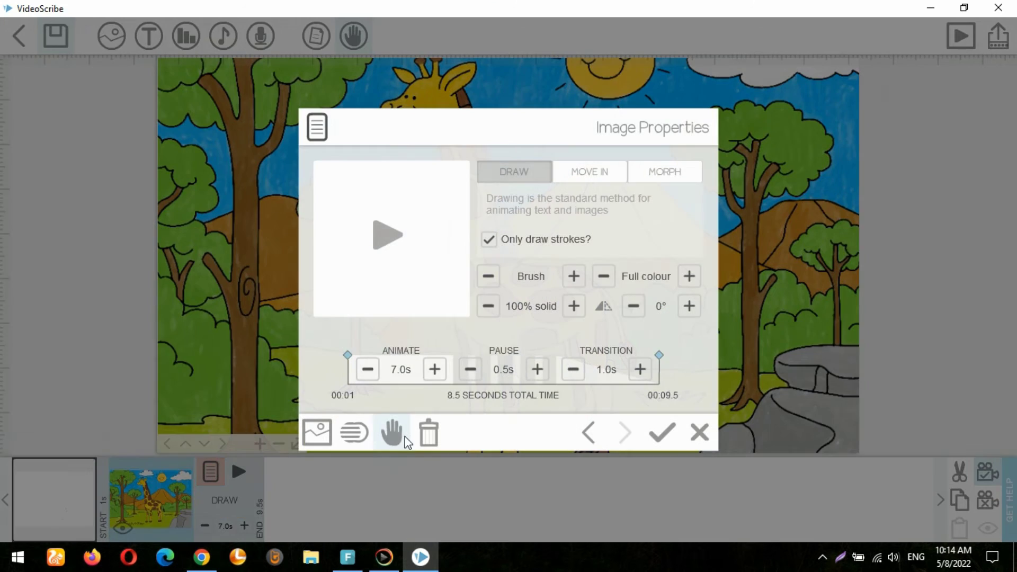
click(394, 436)
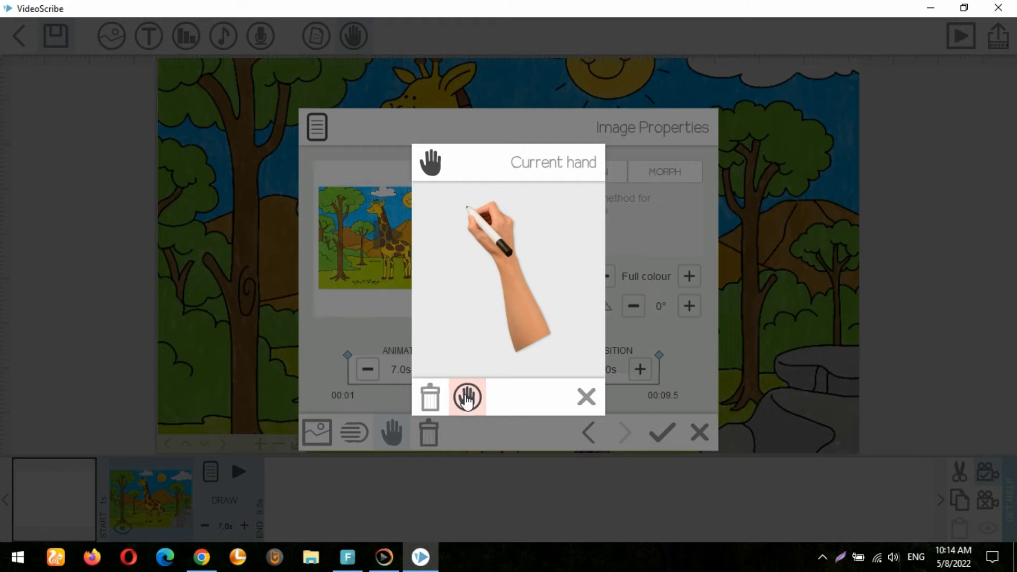
click(466, 397)
click(447, 354)
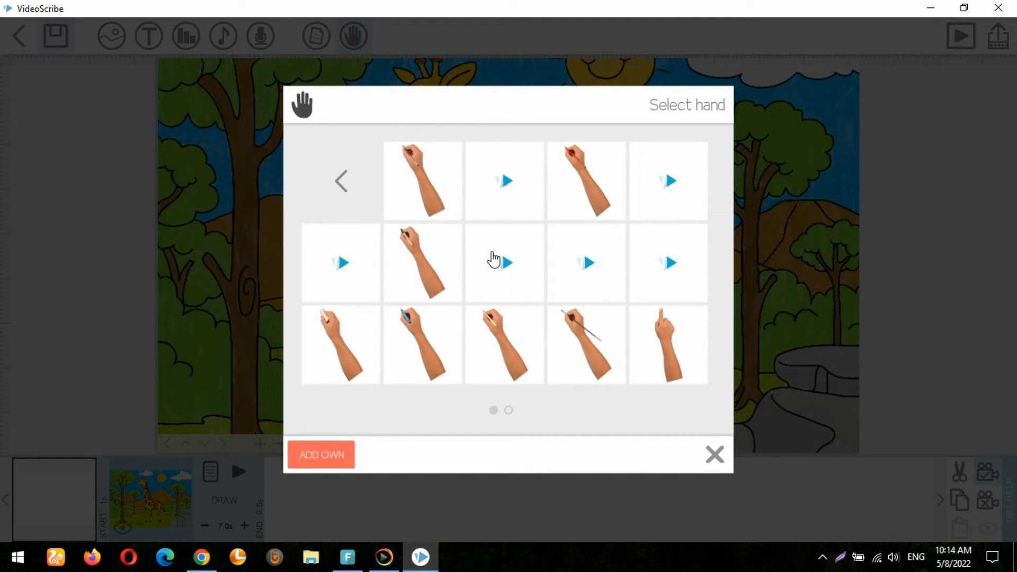
click(571, 335)
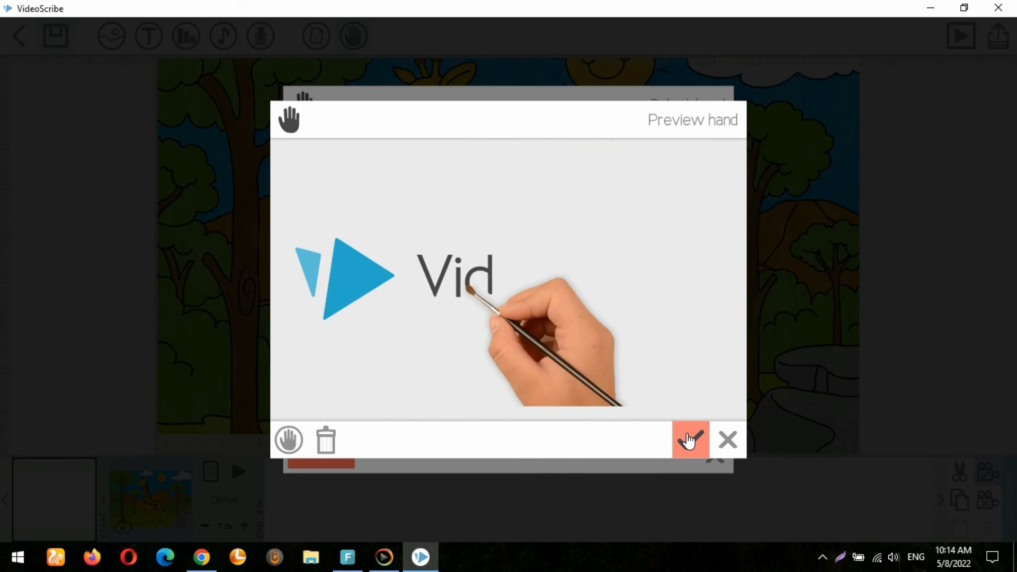
click(689, 441)
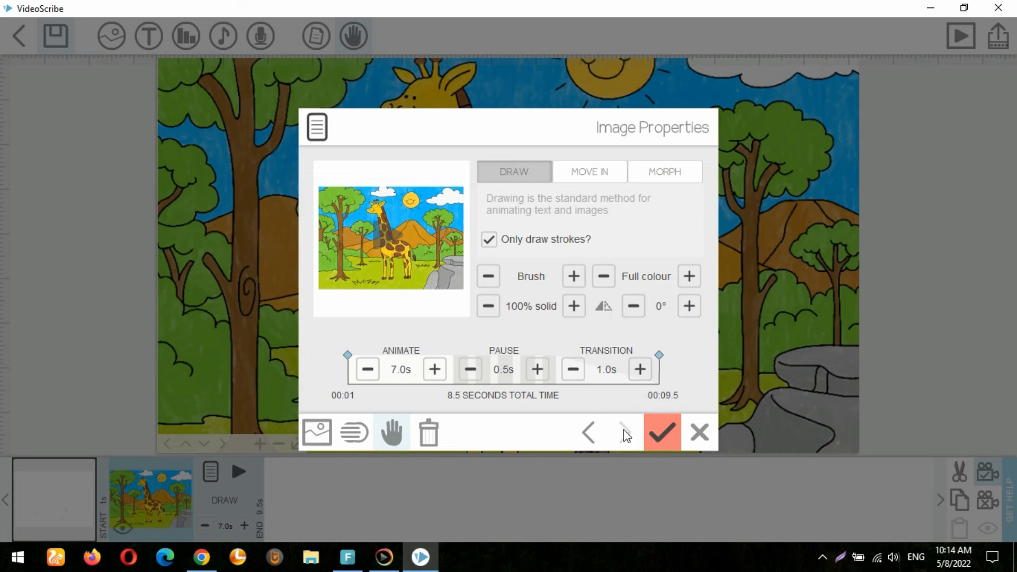
click(435, 370)
click(434, 369)
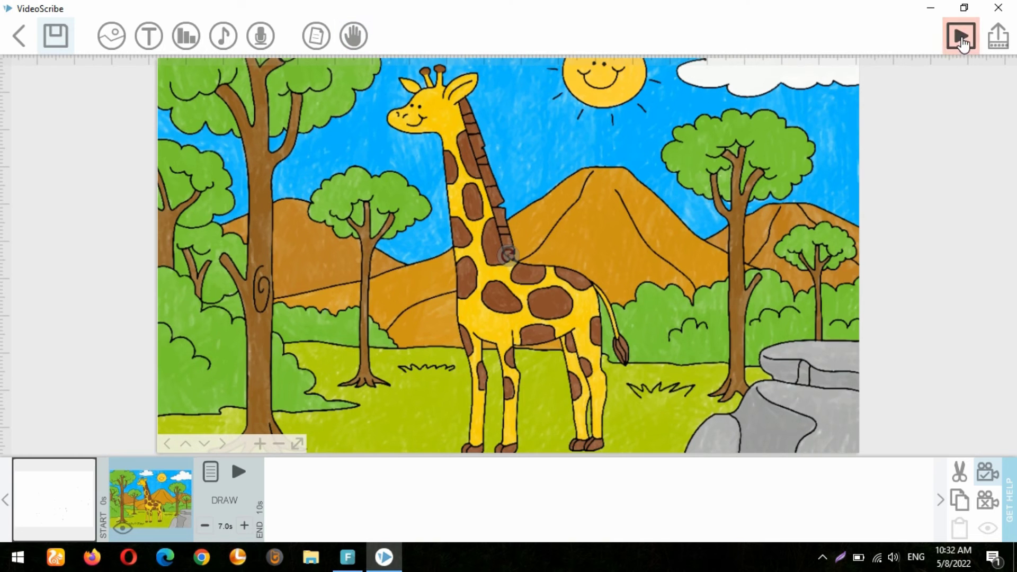
Preview the scribe, turn off the zoom at the end, and stop playback.
click(961, 42)
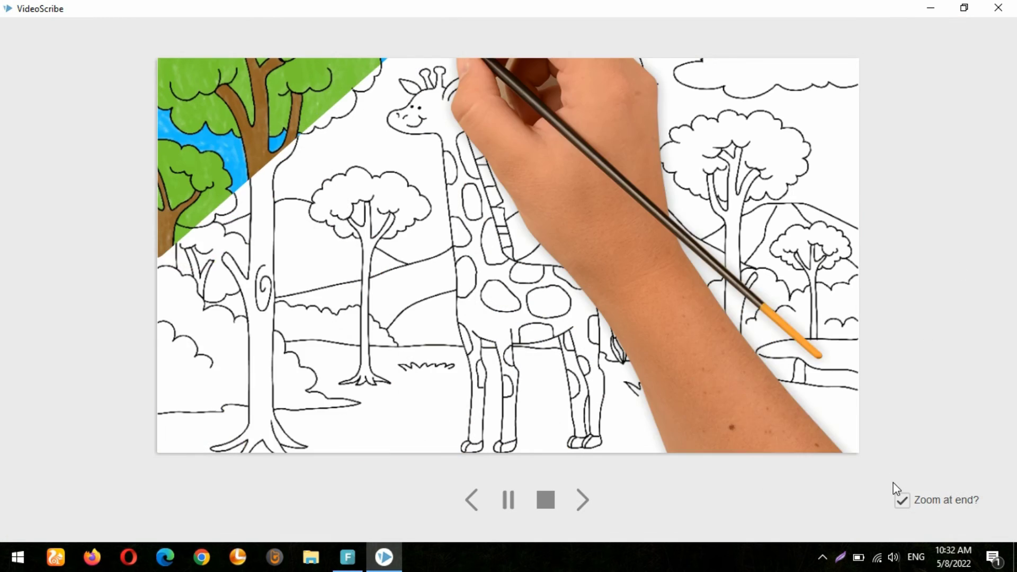
click(901, 500)
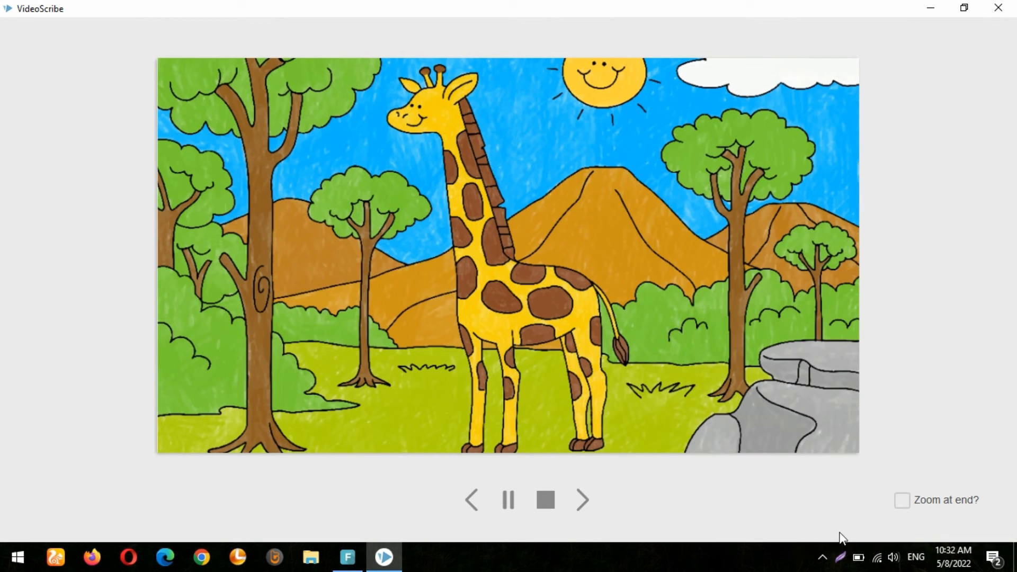
click(545, 500)
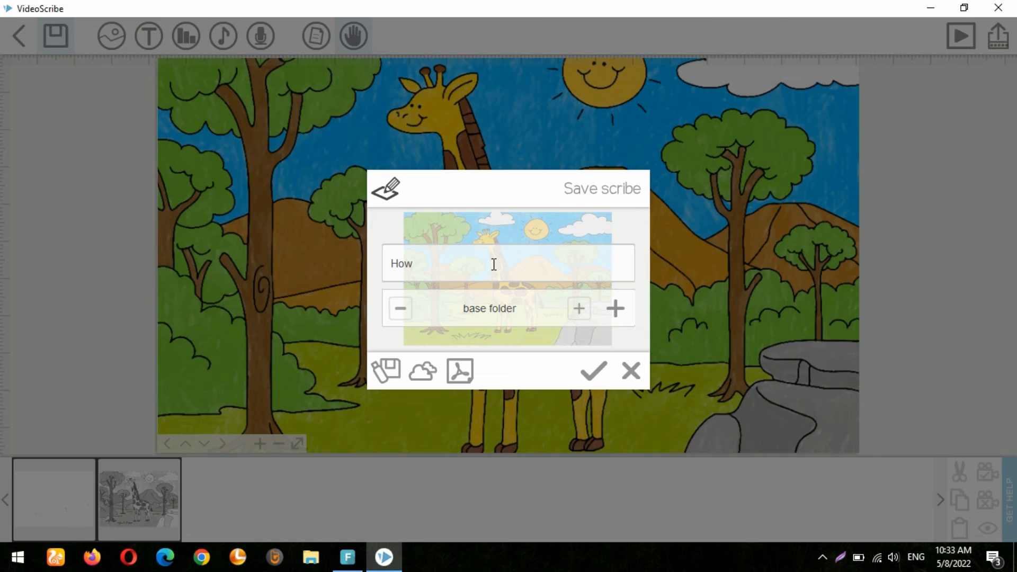
Save the scribe as "How to fill colors" in the base folder, return to the scribe list, and minimize VideoScribe.
text(o fill colors)
click(598, 373)
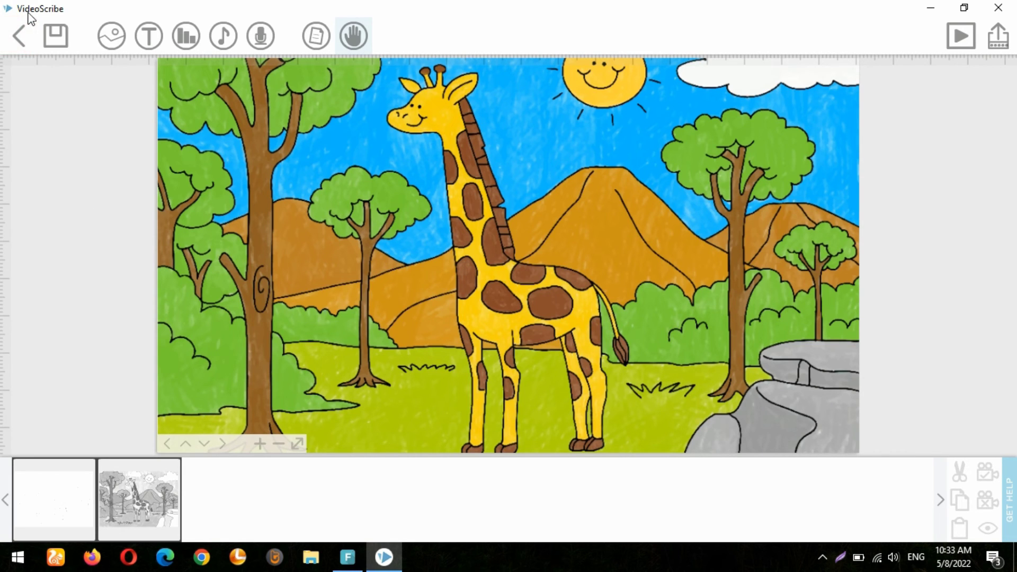
click(19, 36)
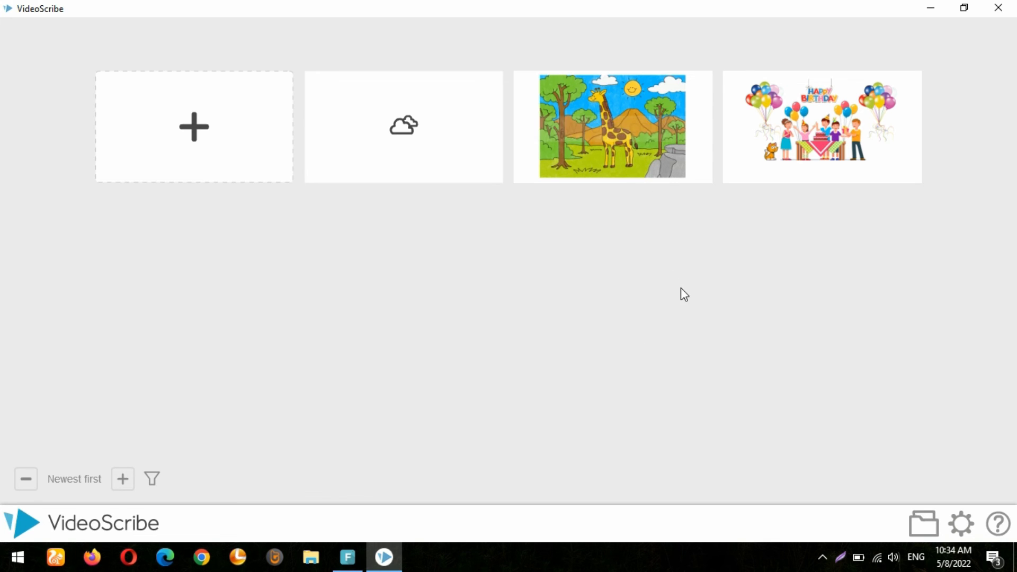
click(931, 8)
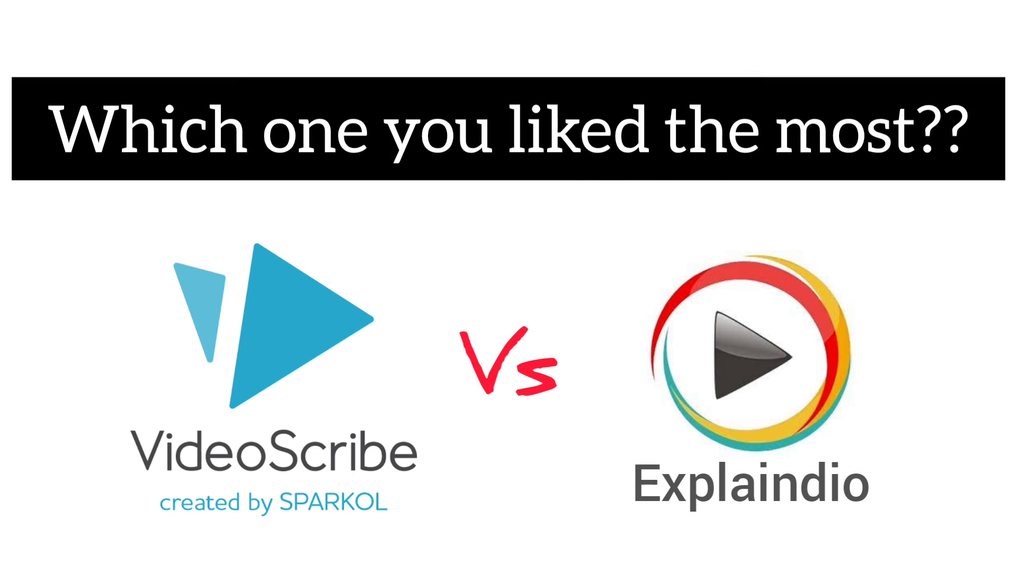